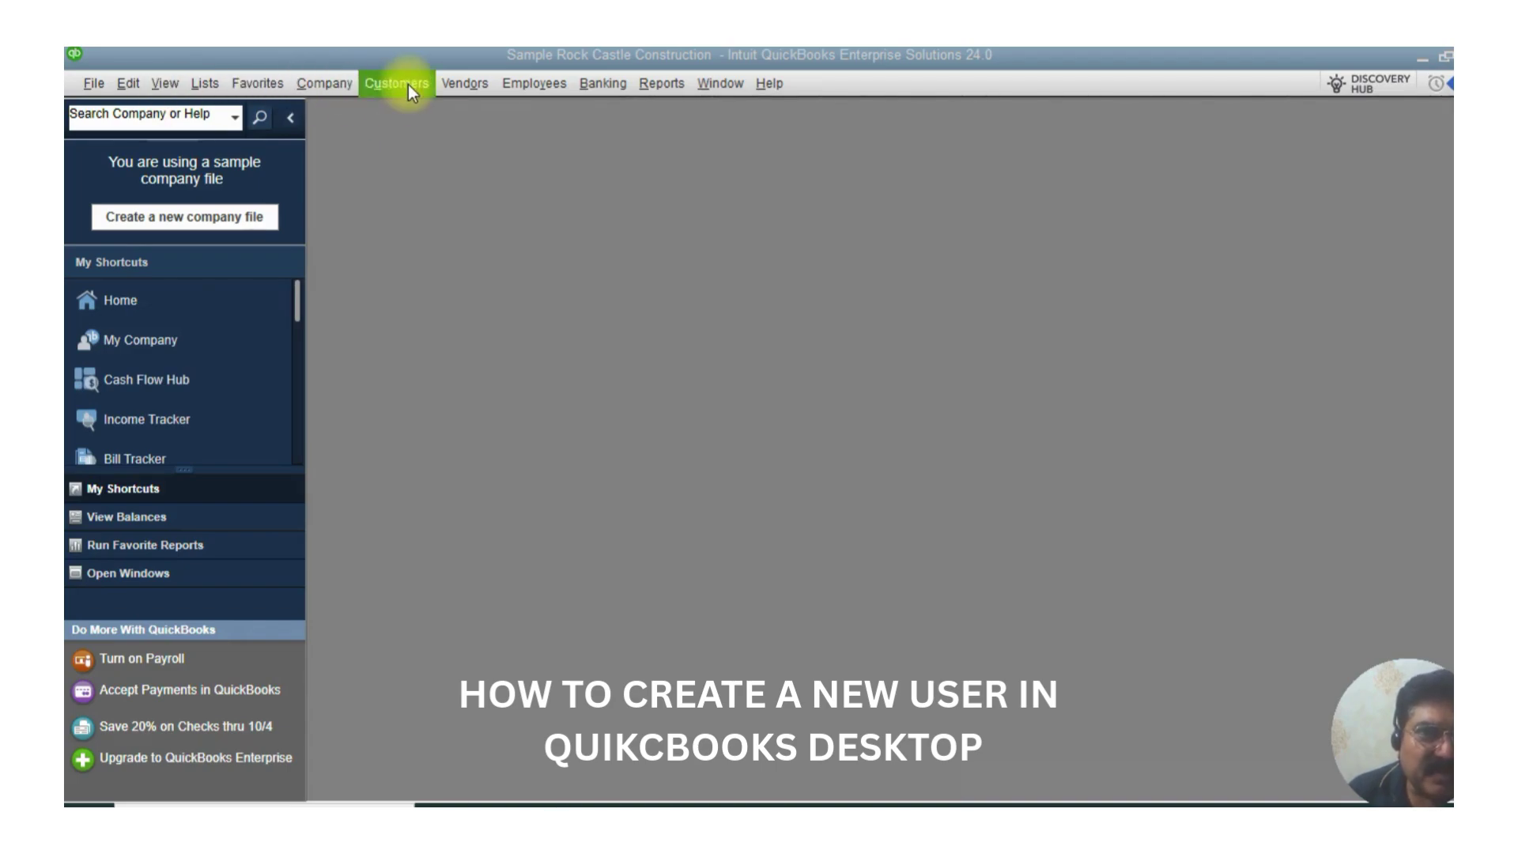
- Browse the Company menu to its Users submenu for Set Up Users and Roles
{"action": "left_click", "coordinate": [399, 89]}
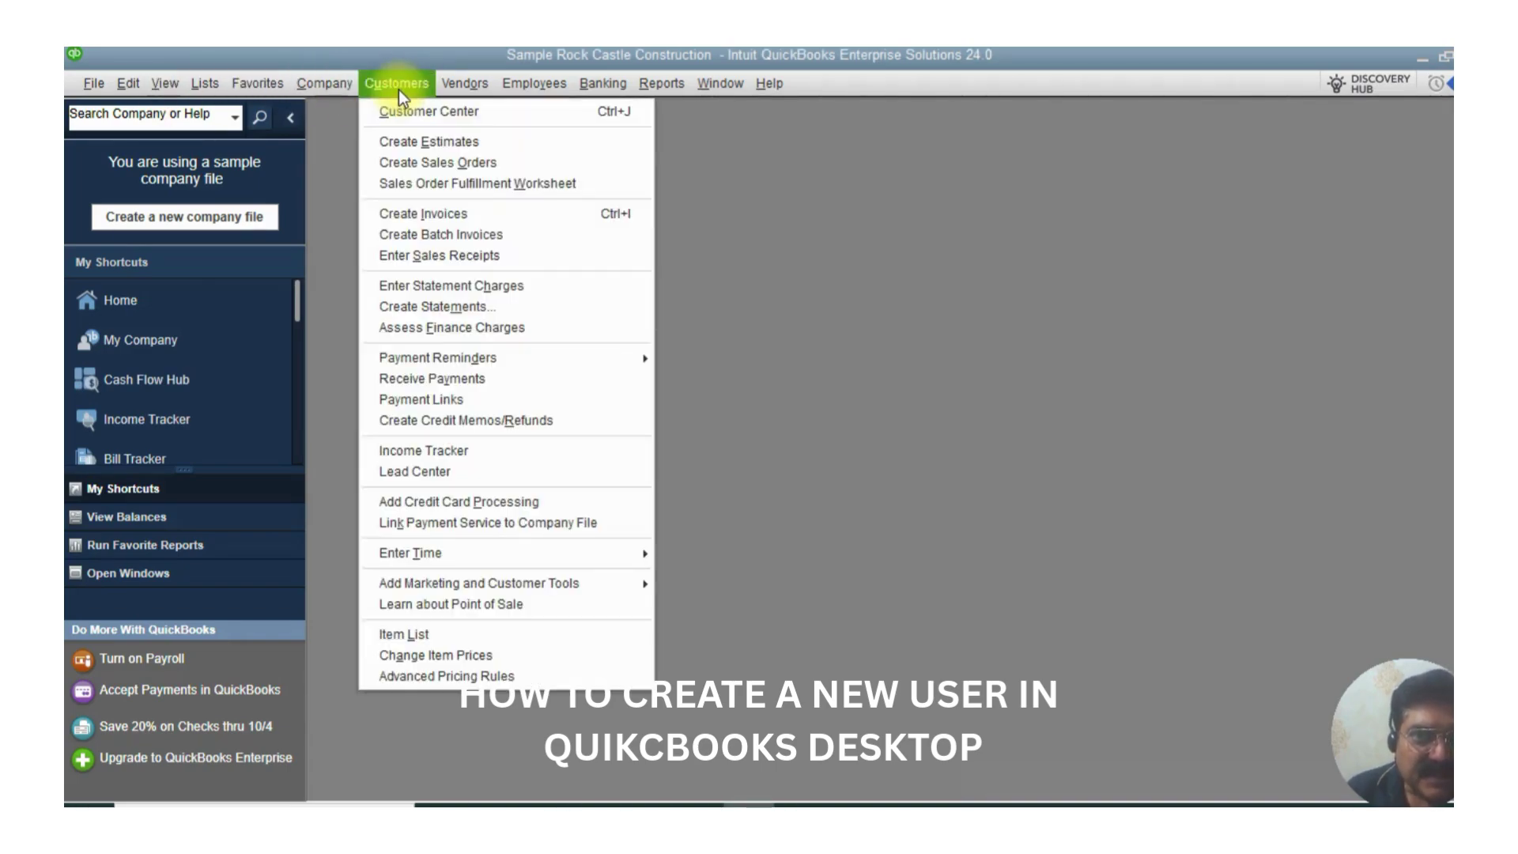
{"action": "mouse_move", "coordinate": [338, 81]}
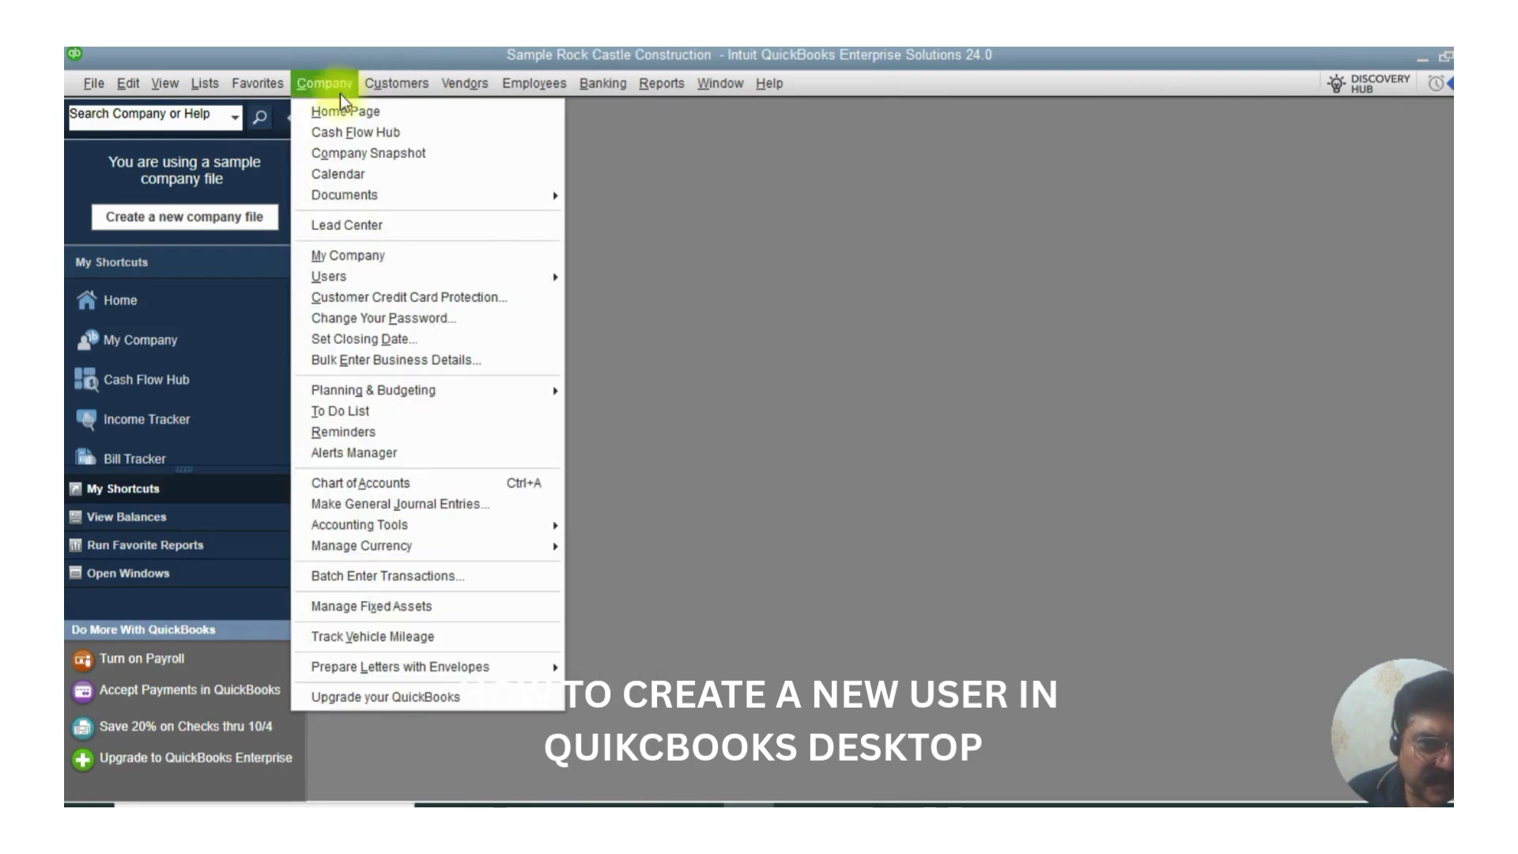
{"action": "mouse_move", "coordinate": [372, 272]}
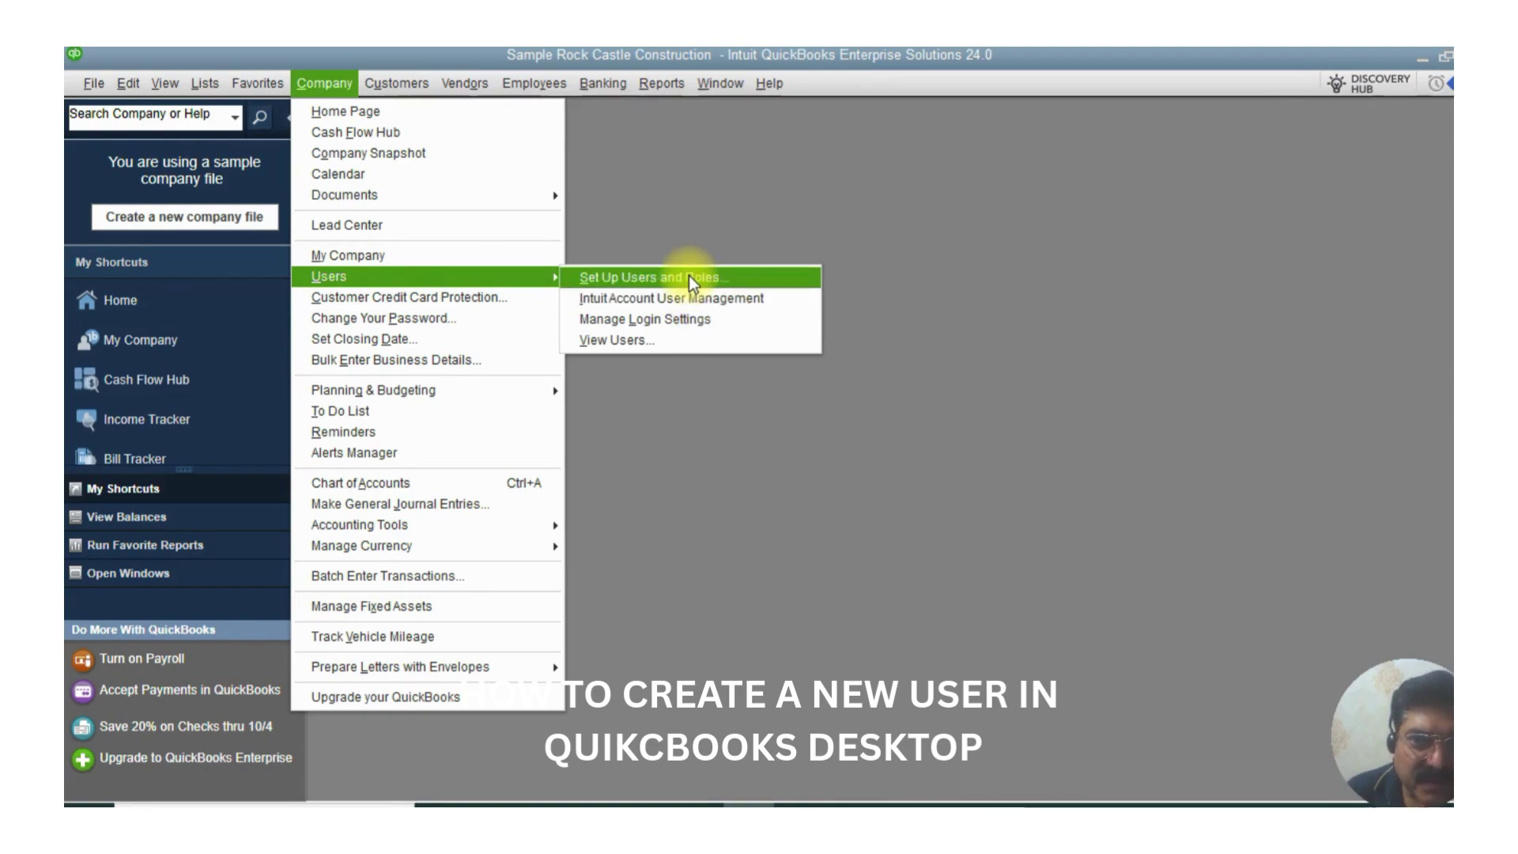
- Start Set Up Users and Roles and skip the Intuit sign-in window
{"action": "left_click", "coordinate": [689, 276]}
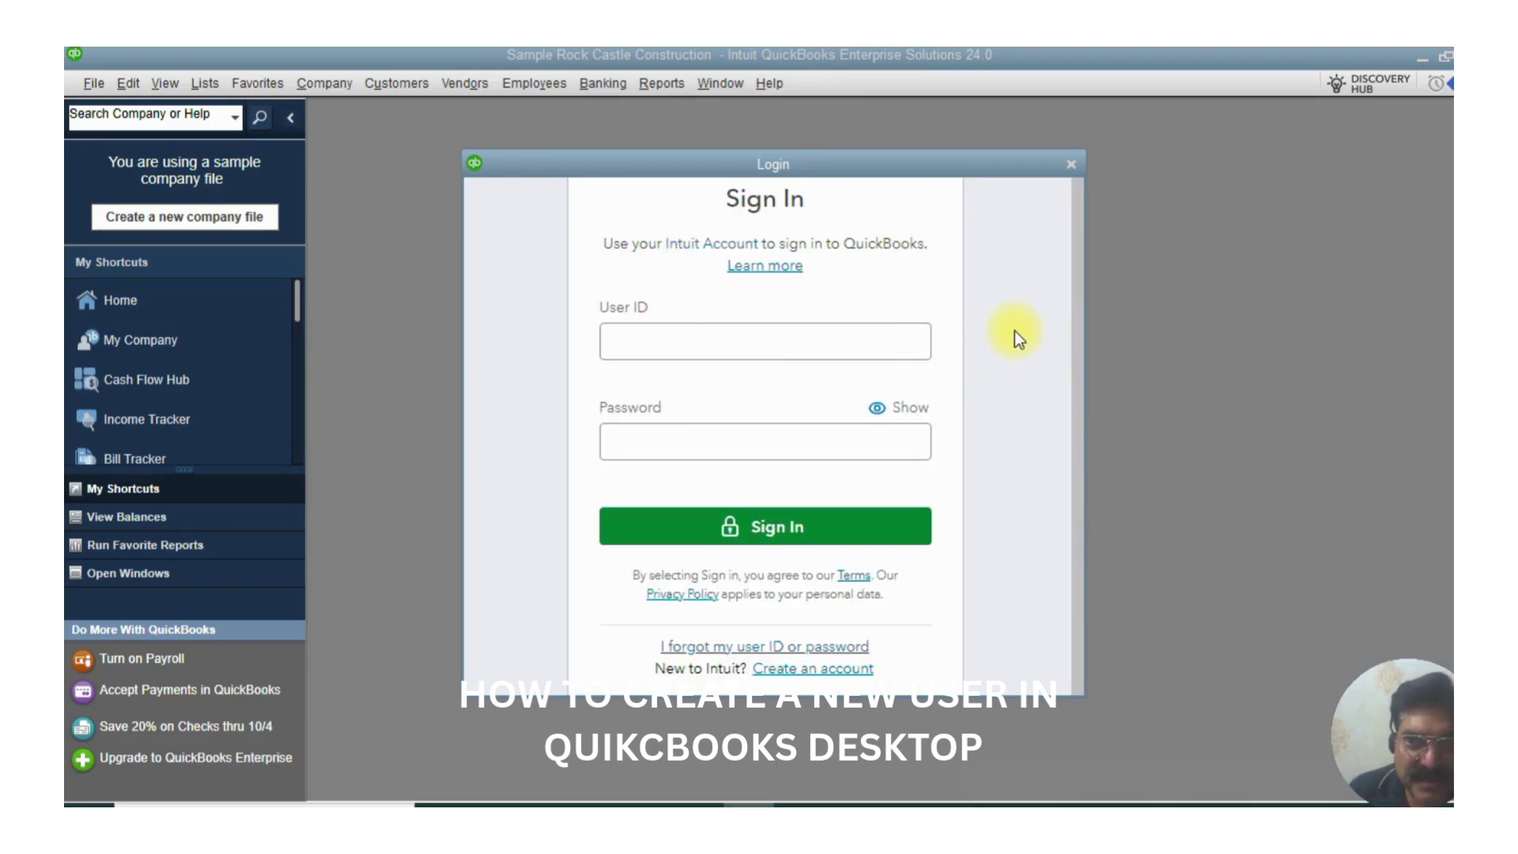
{"action": "left_click", "coordinate": [1072, 163]}
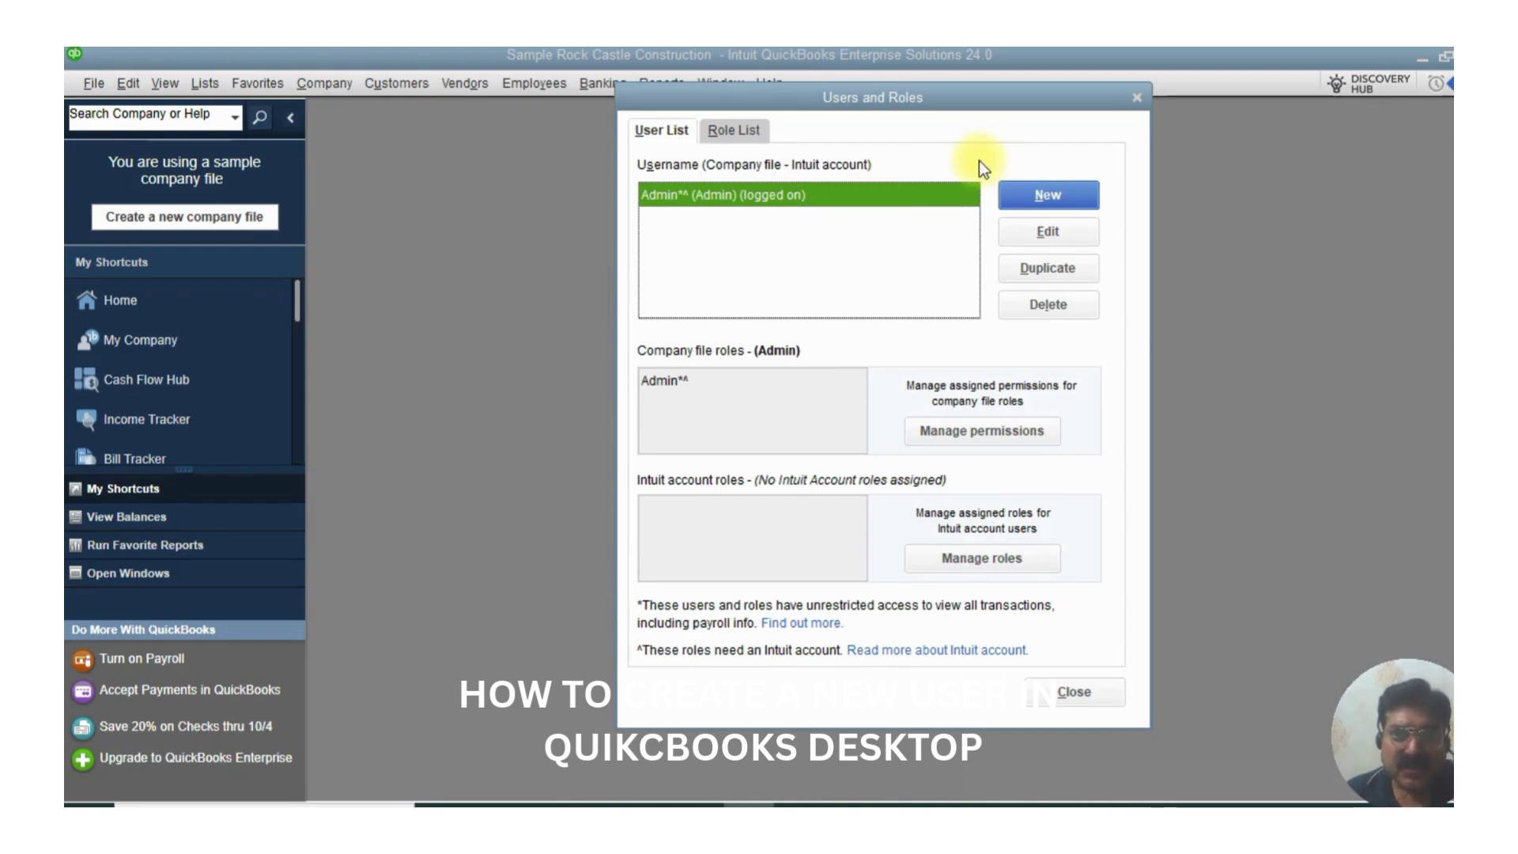
- Create a new user, entering its user name, a password and the password confirmation
{"action": "left_click", "coordinate": [1037, 198]}
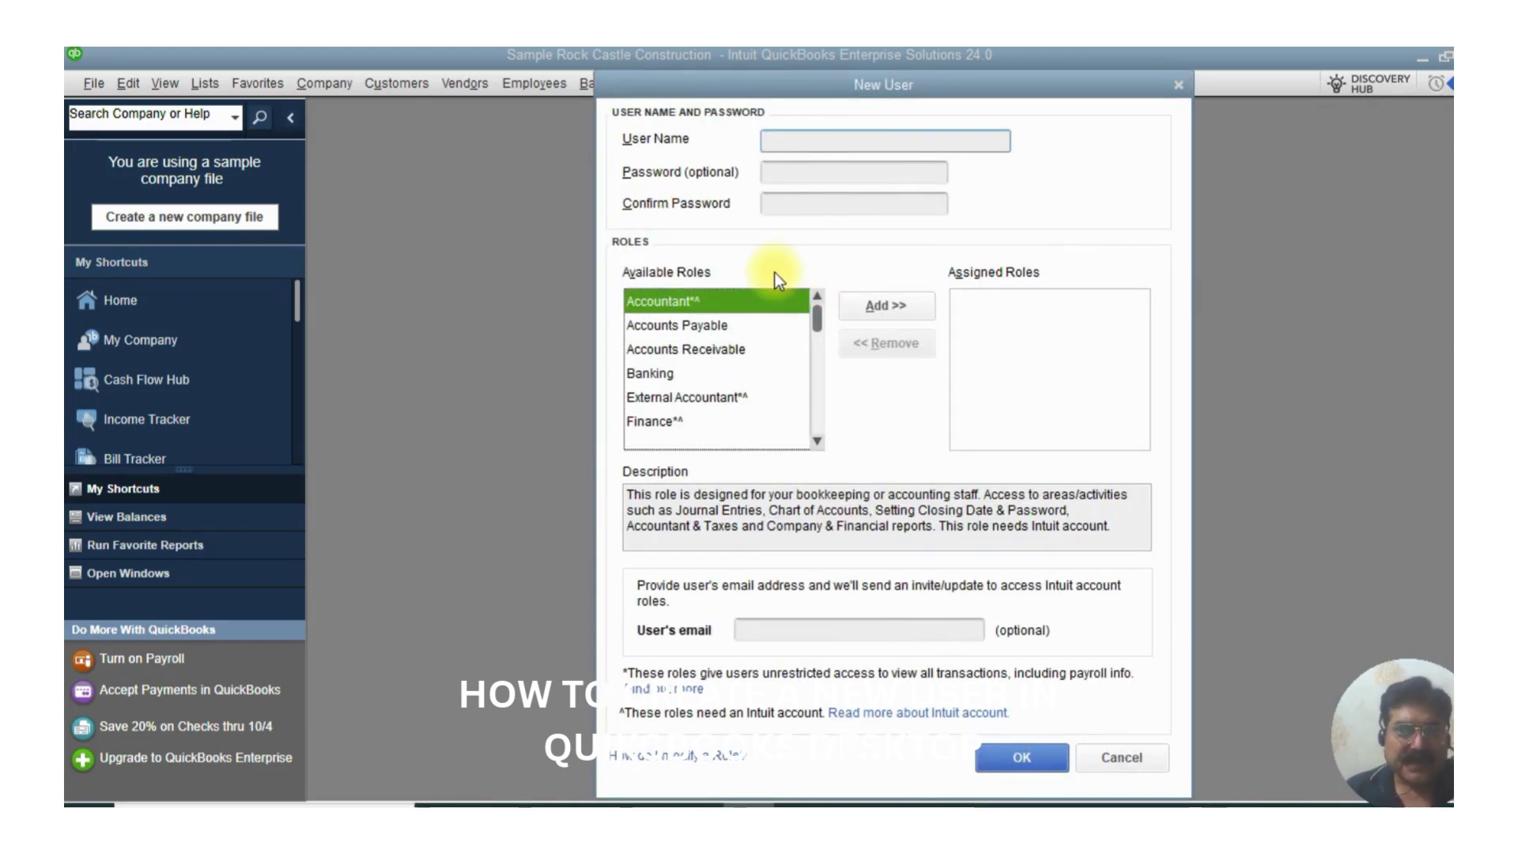
{"action": "type", "text": "Alex"}
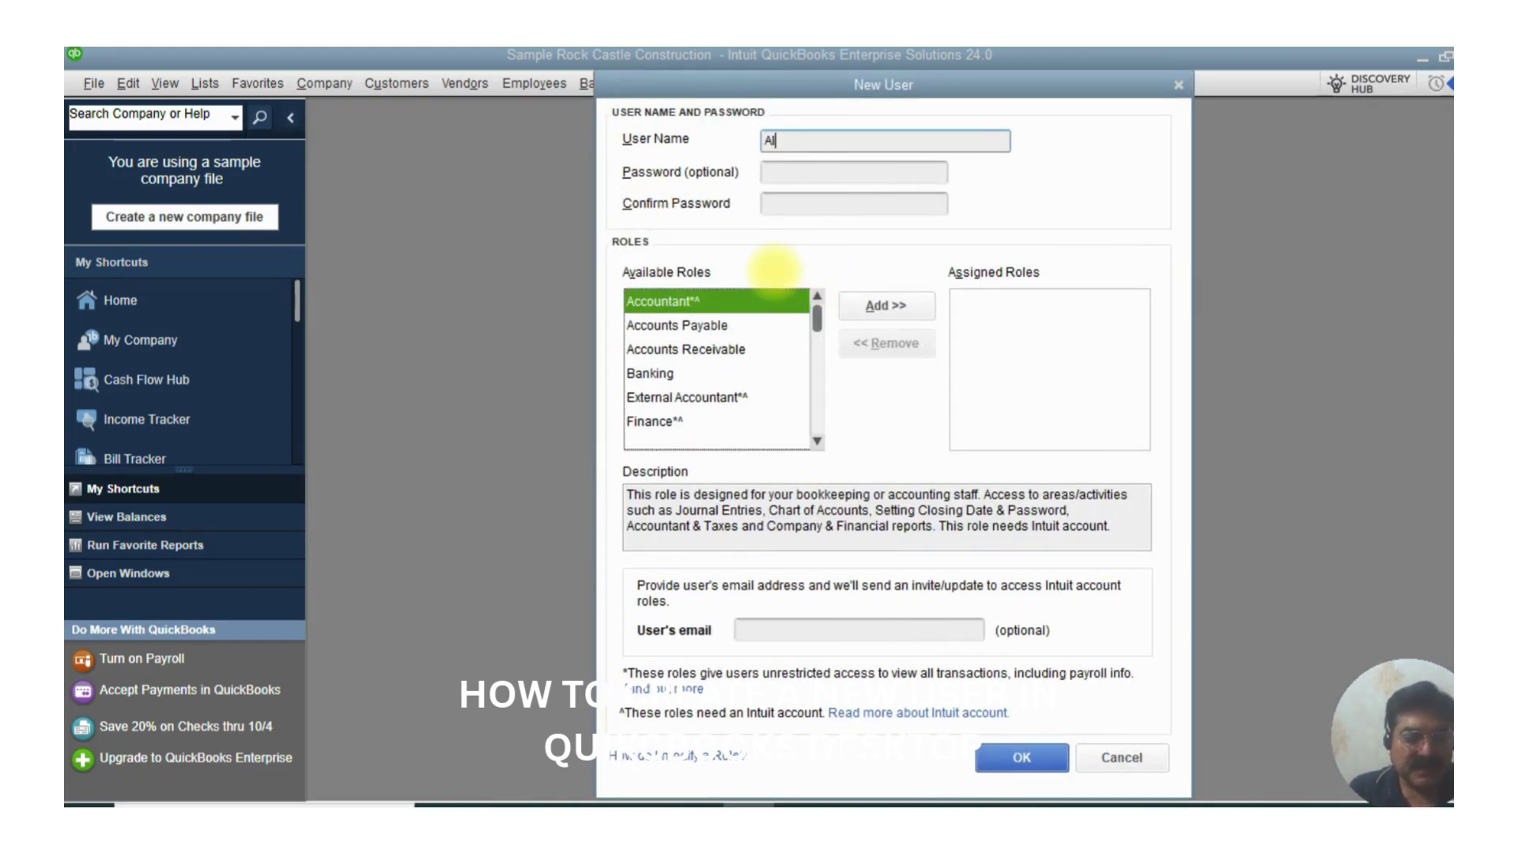
{"action": "left_click", "coordinate": [800, 166]}
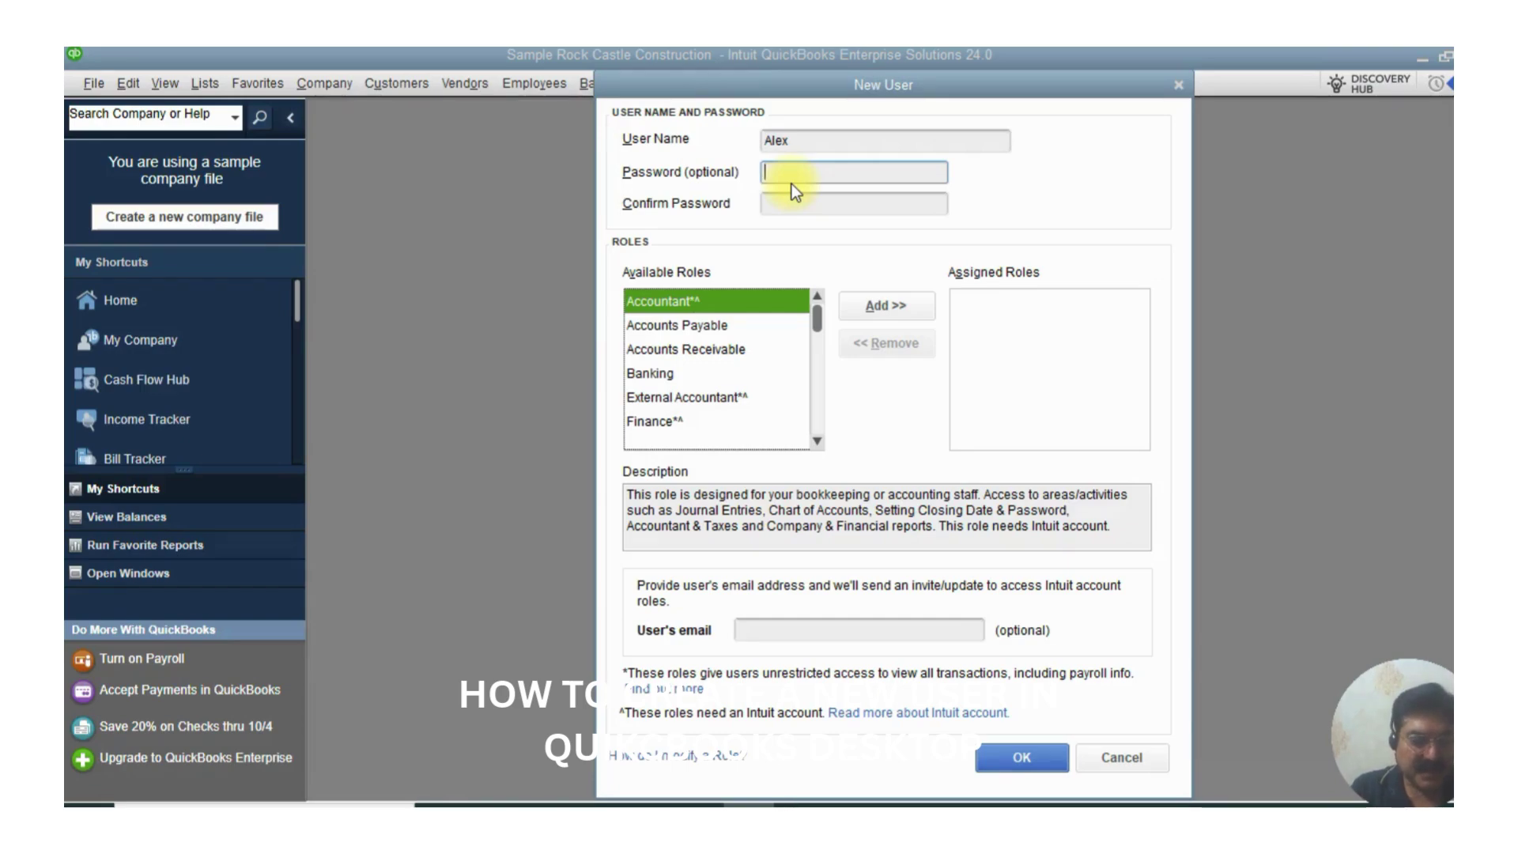
{"action": "type", "text": "12345678901"}
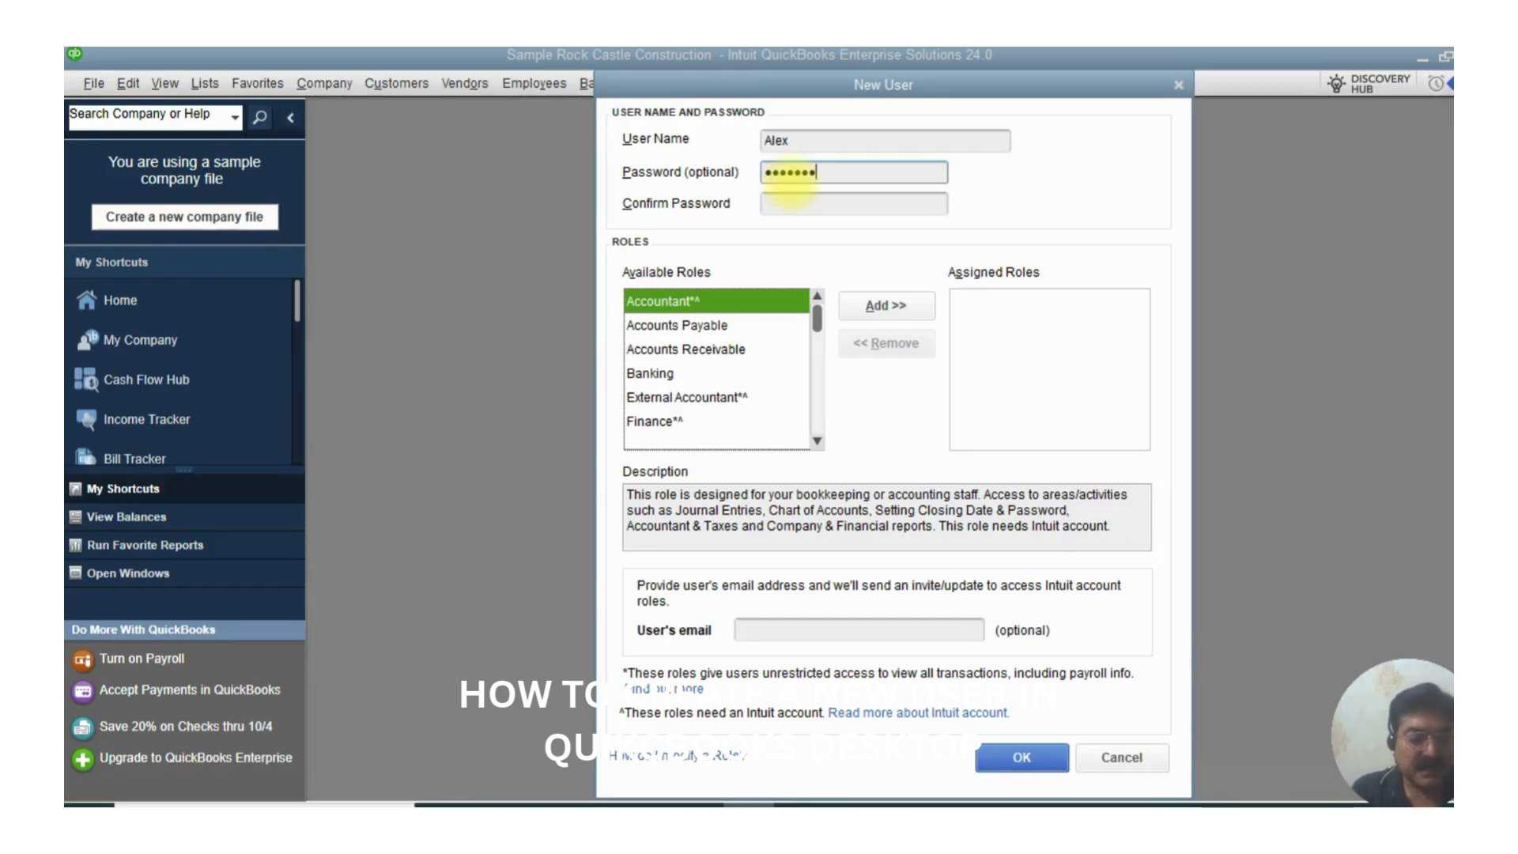
{"action": "left_click", "coordinate": [844, 203]}
{"action": "type", "text": "12345678901"}
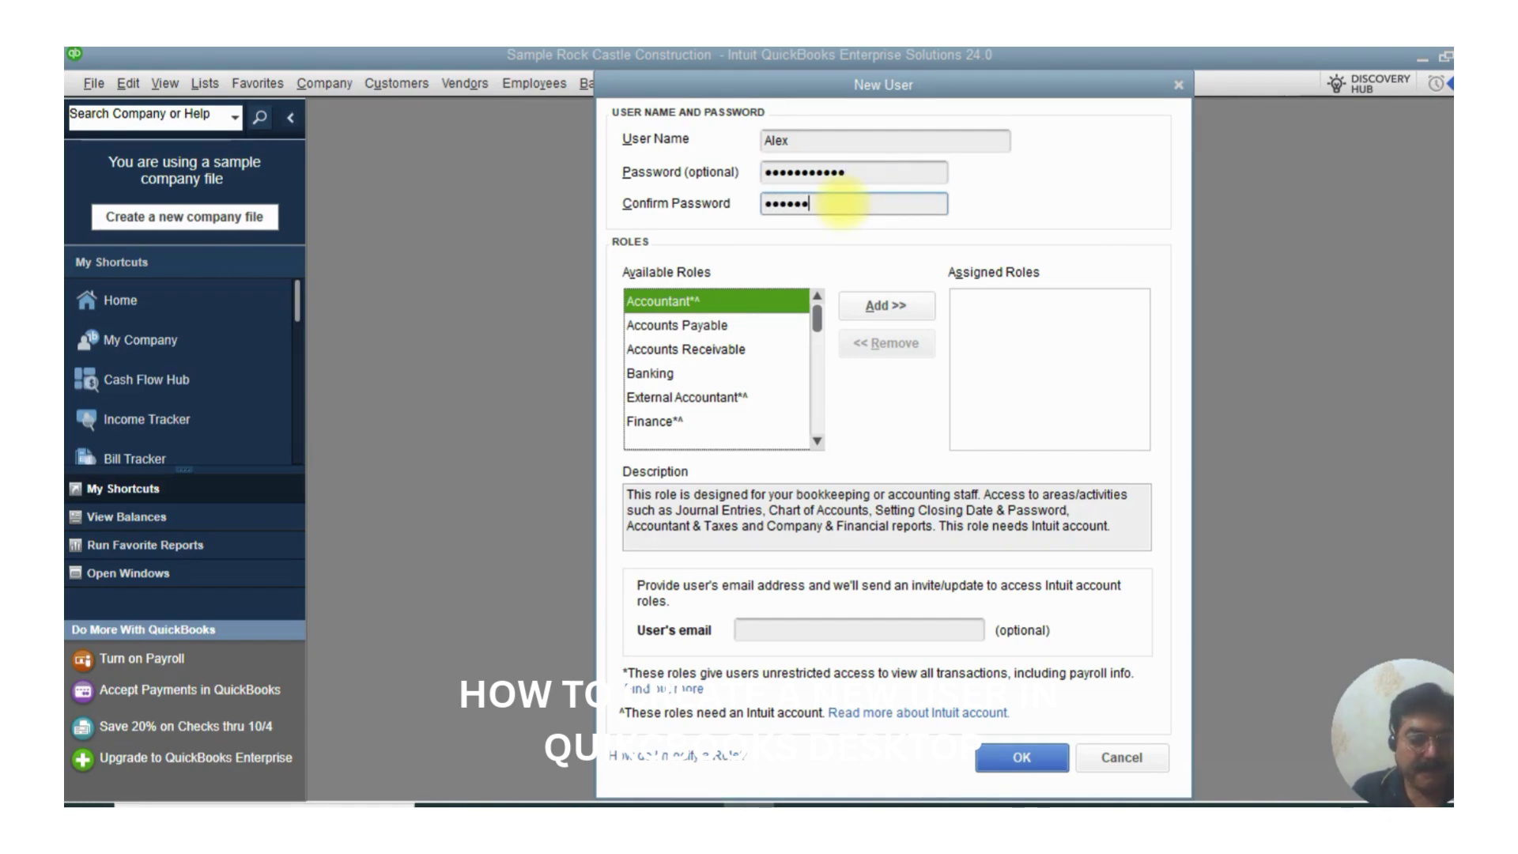
{"action": "type", "text": "1"}
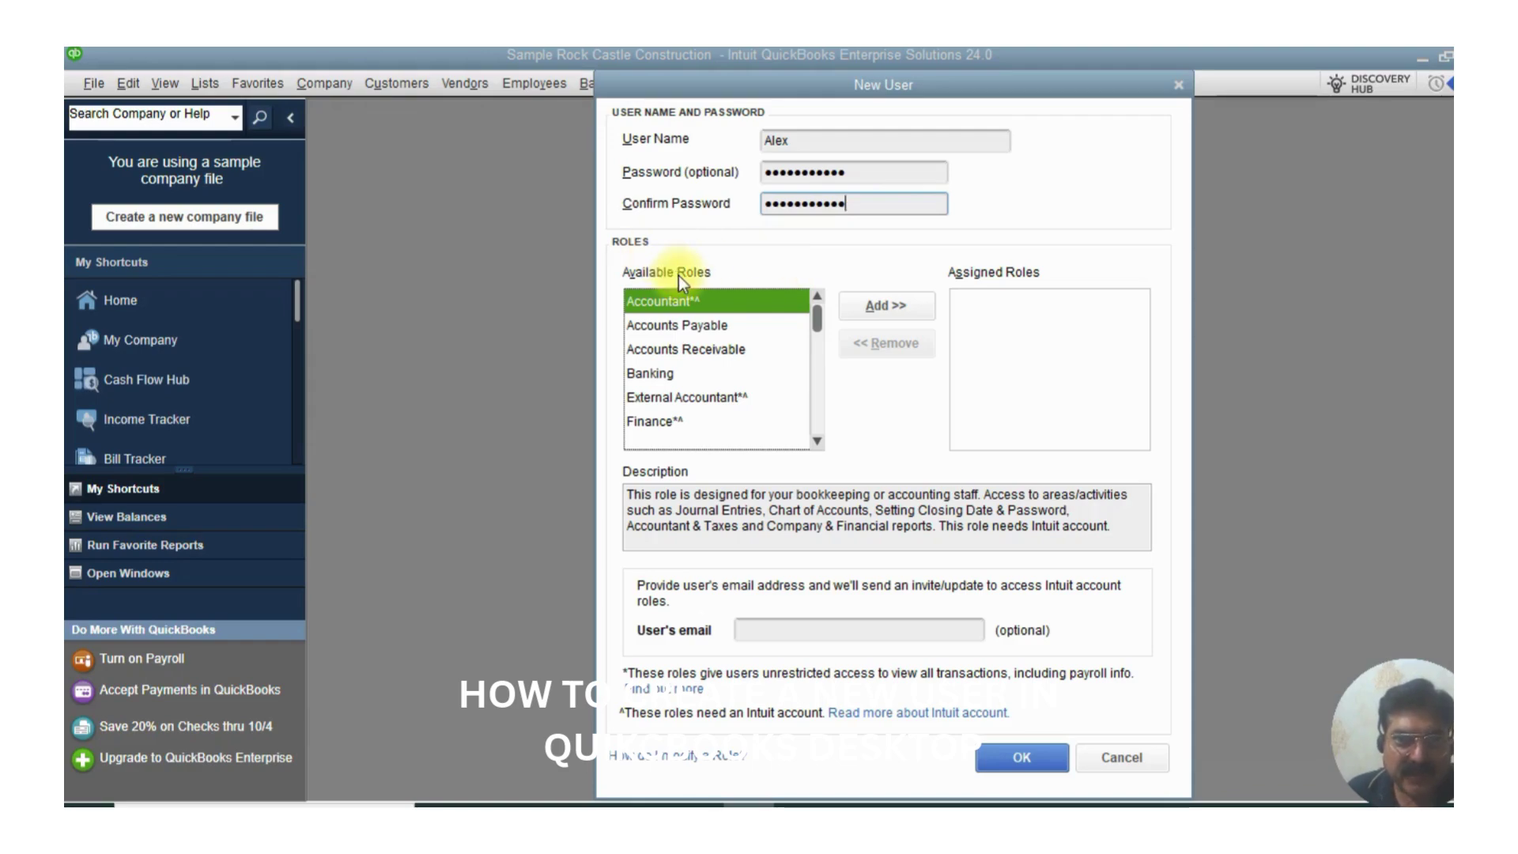
{"action": "double_click", "coordinate": [888, 138]}
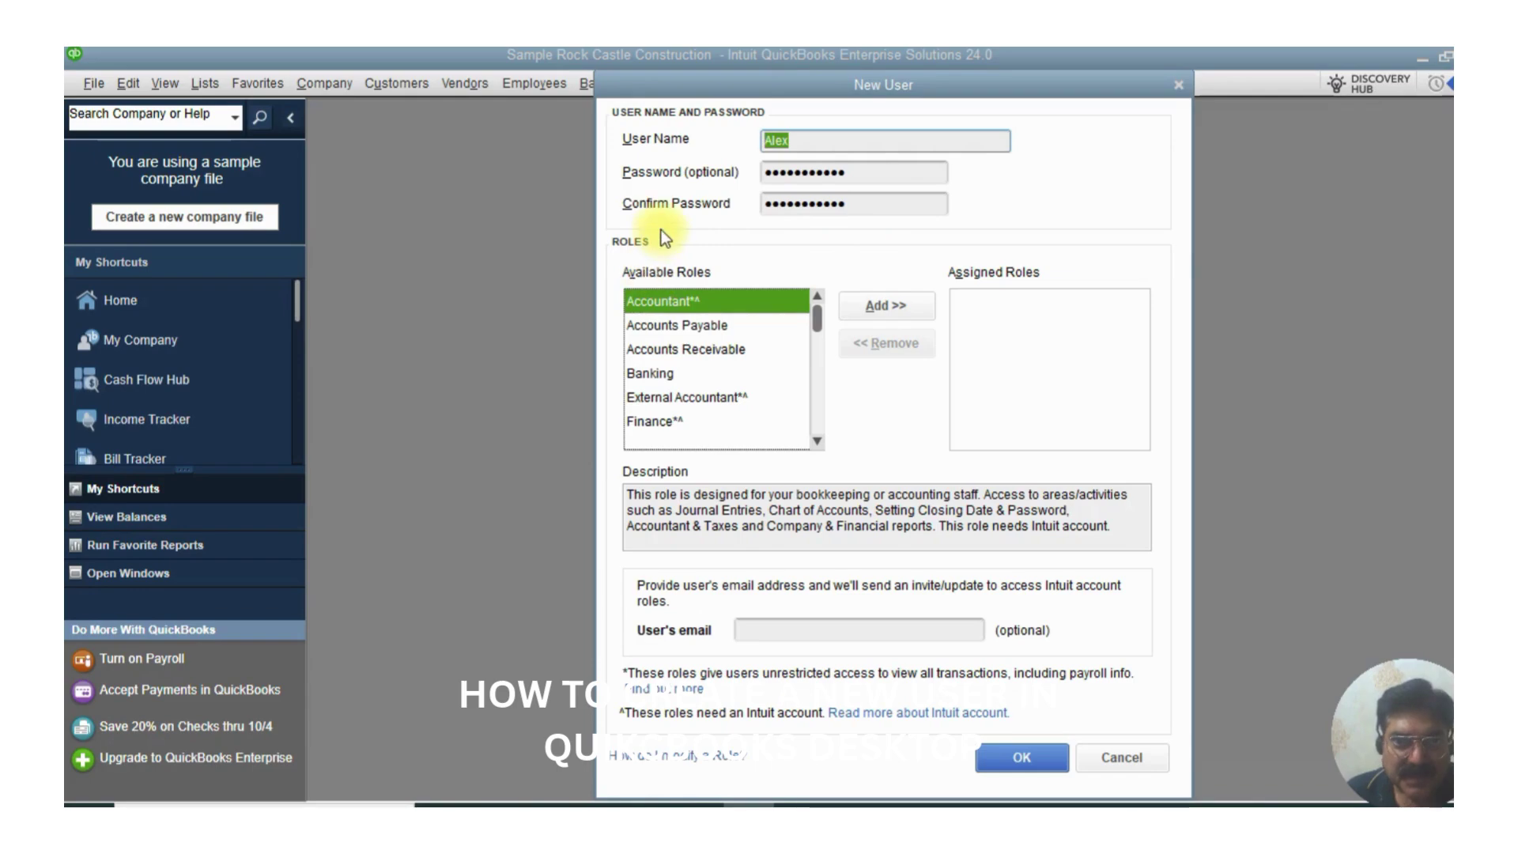
- Assign the Accounts Payable role to the new user and fill in the user's e-mail address
{"action": "left_click", "coordinate": [662, 330]}
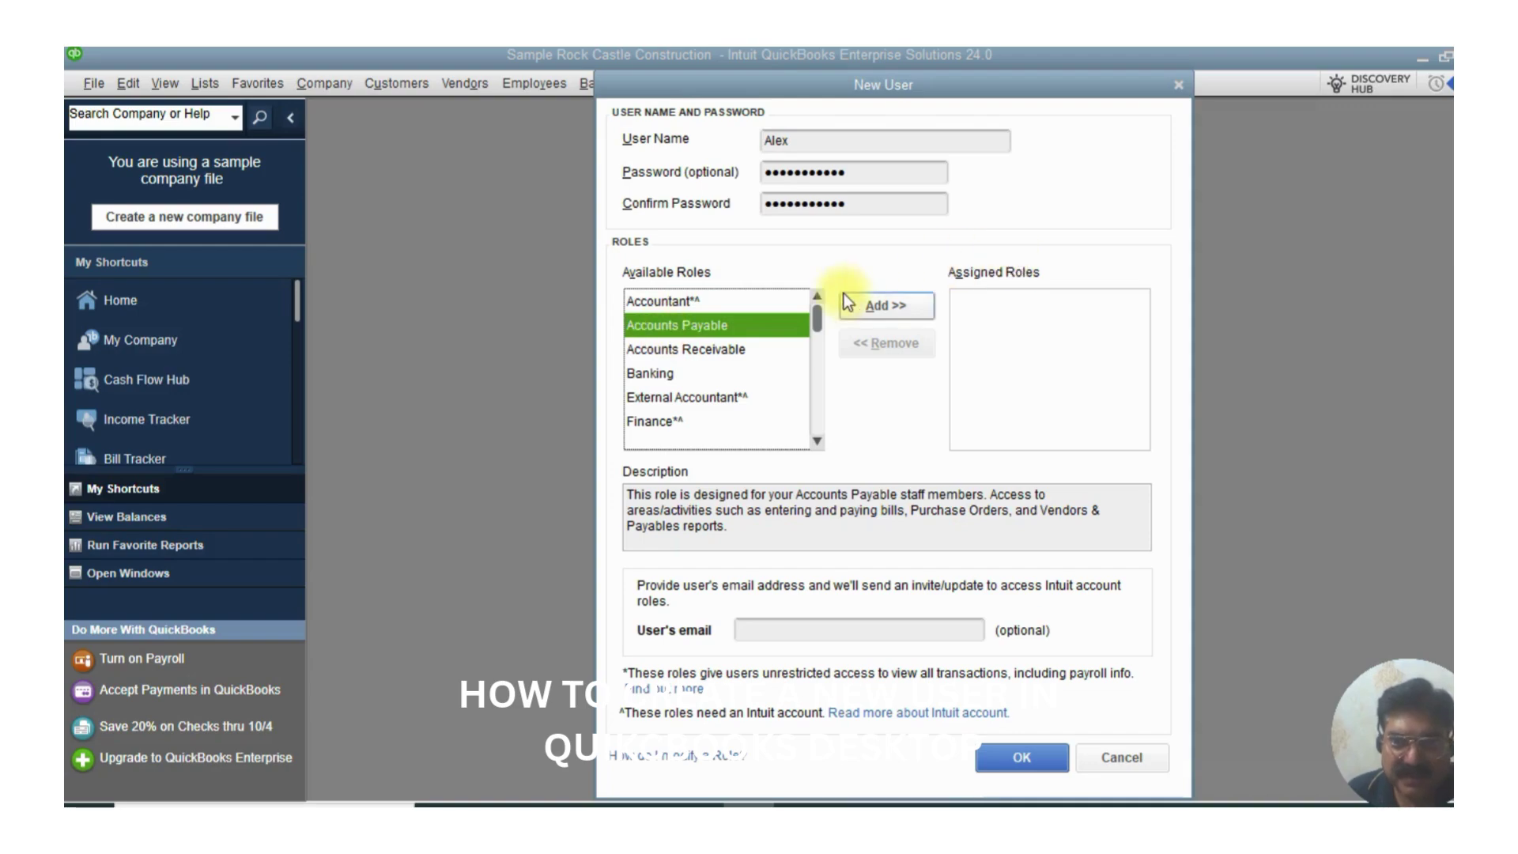
{"action": "left_click", "coordinate": [887, 307]}
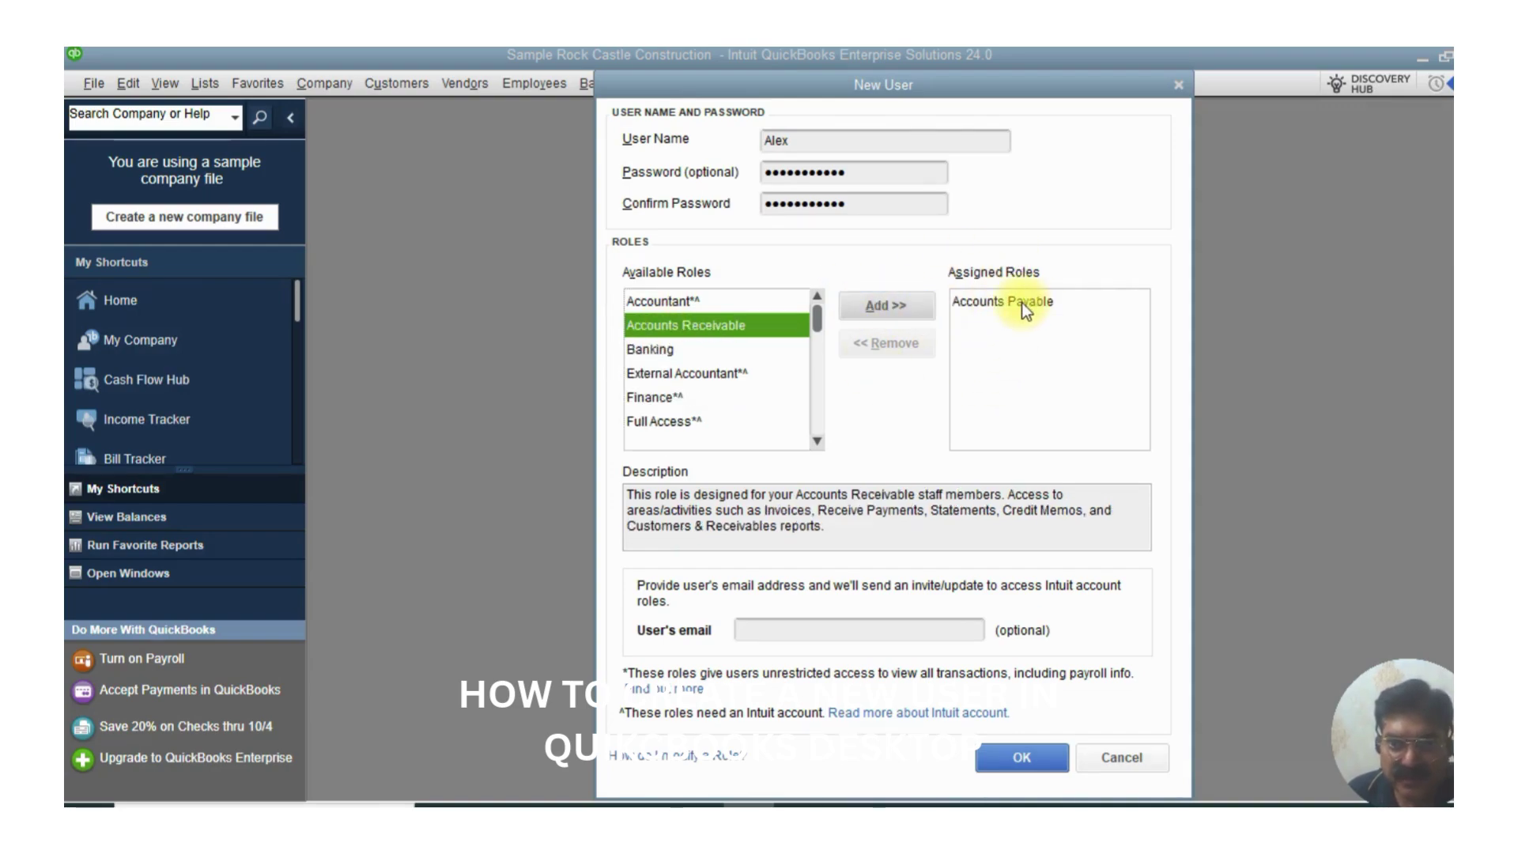
{"action": "scroll", "coordinate": [898, 518], "scroll_direction": "down", "scroll_amount": 2}
{"action": "left_click", "coordinate": [798, 630]}
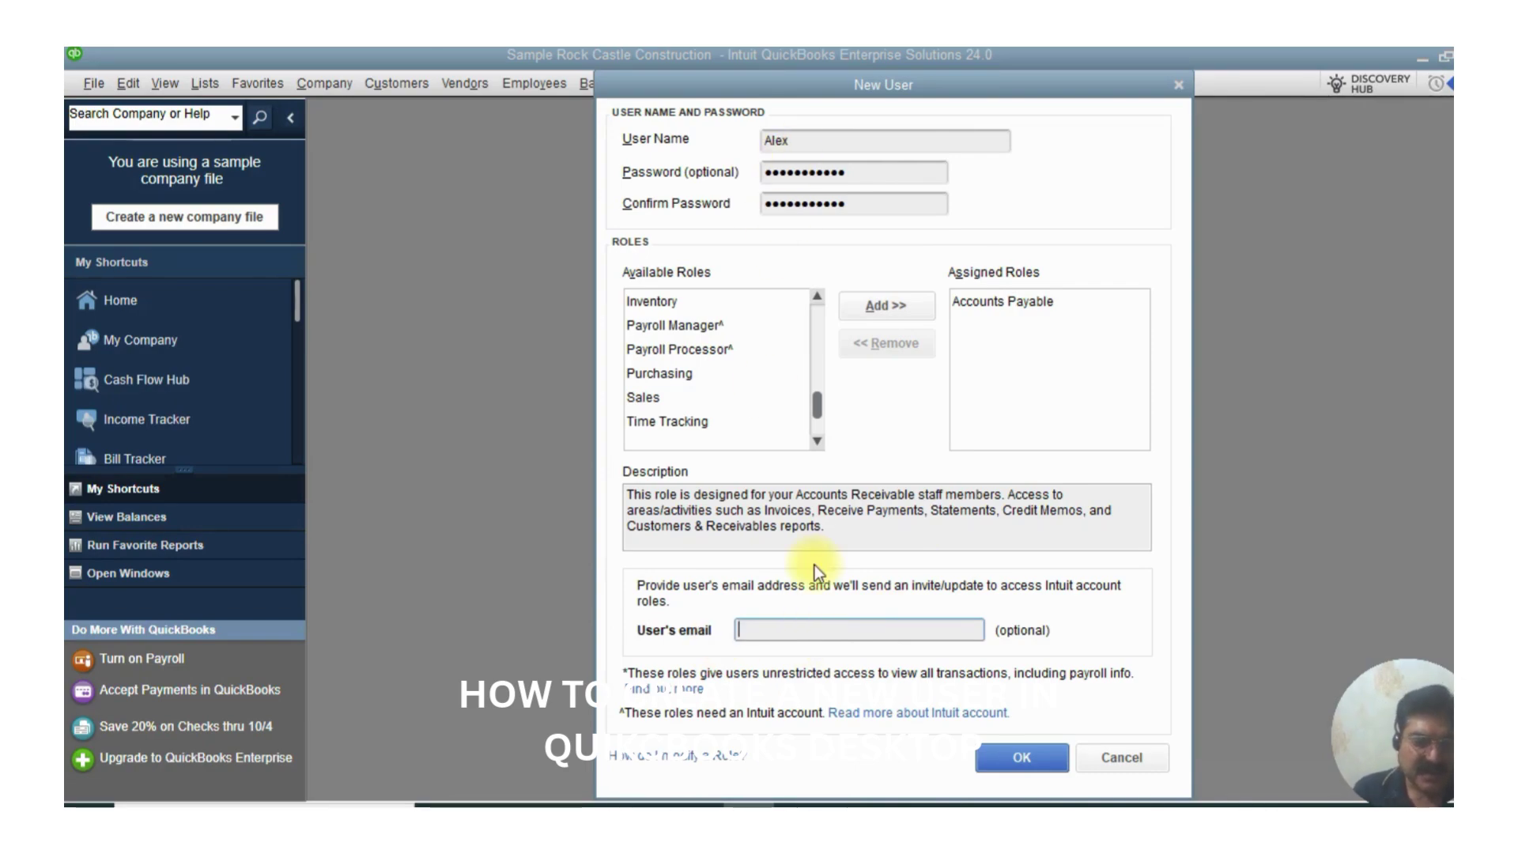
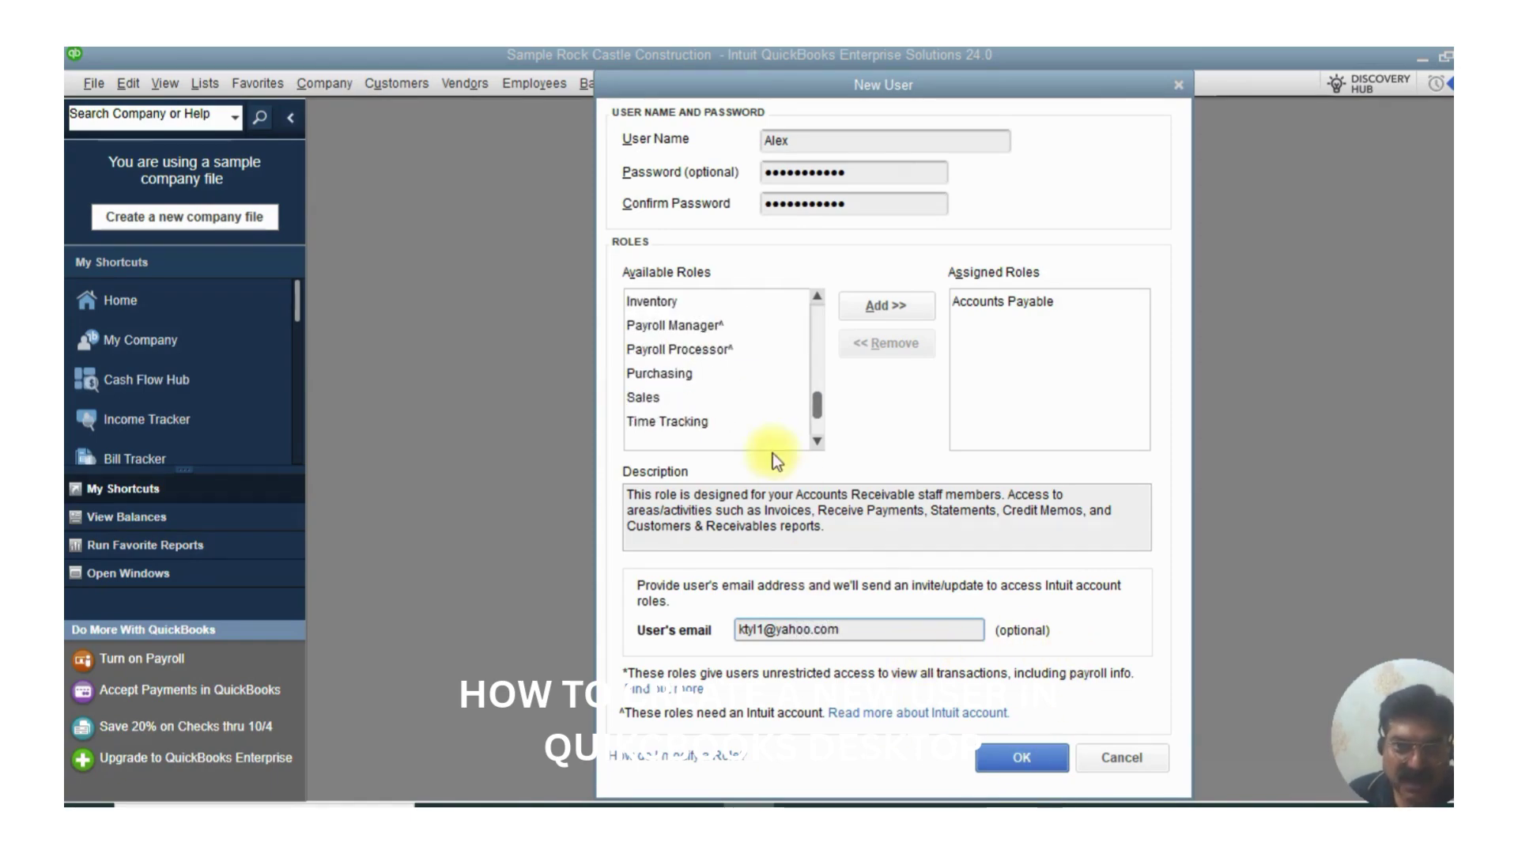
{"action": "scroll", "coordinate": [717, 334], "scroll_direction": "up", "scroll_amount": 3}
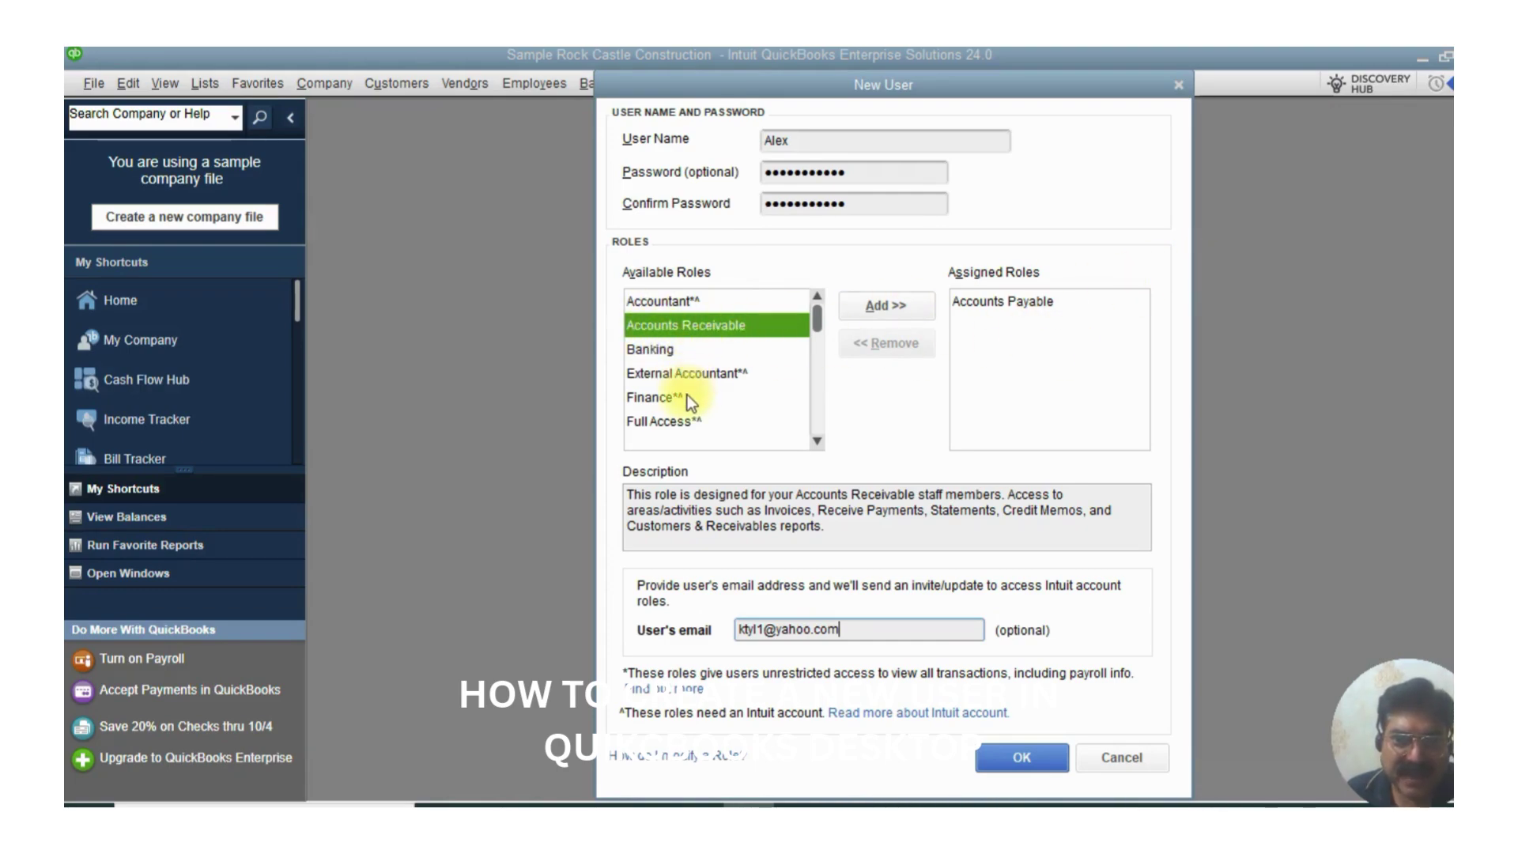
{"action": "scroll", "coordinate": [686, 395], "scroll_direction": "down", "scroll_amount": 2}
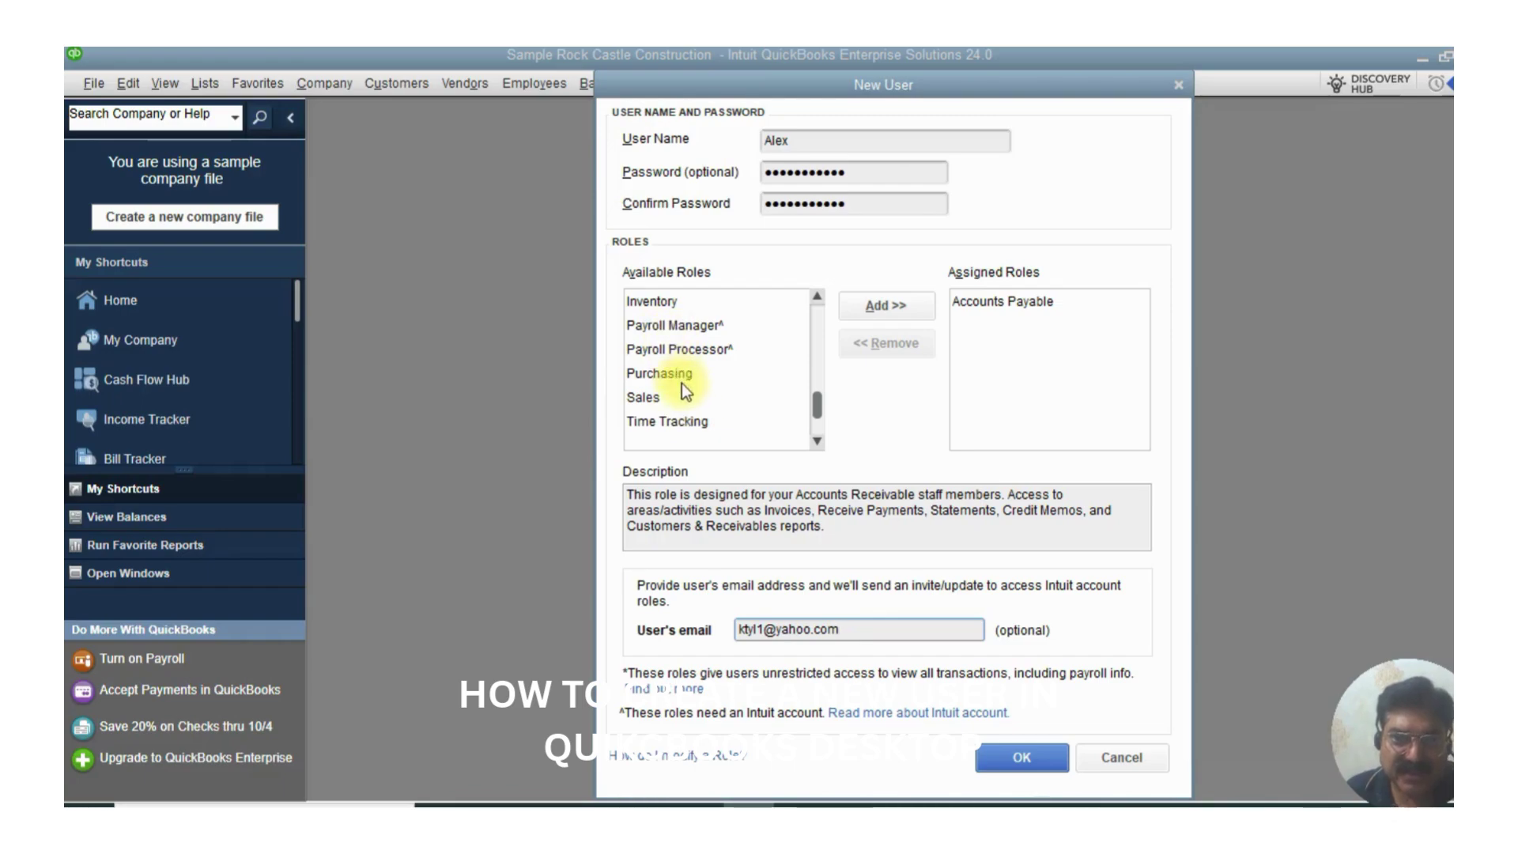
{"action": "scroll", "coordinate": [676, 371], "scroll_direction": "up", "scroll_amount": 2}
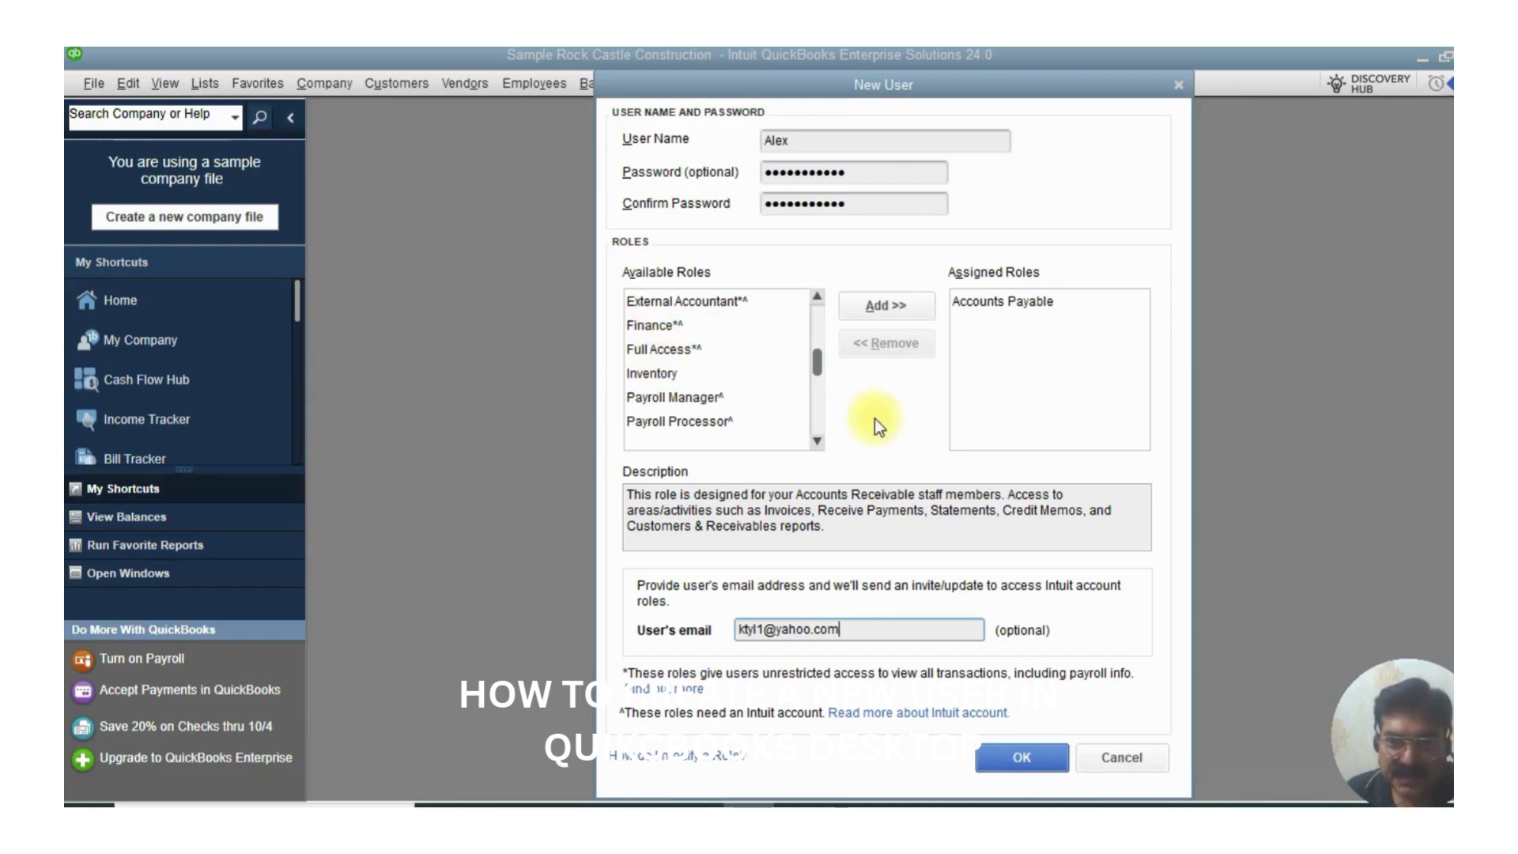
- Save the new user so it joins Admin in the Users and Roles list
{"action": "left_click", "coordinate": [998, 754]}
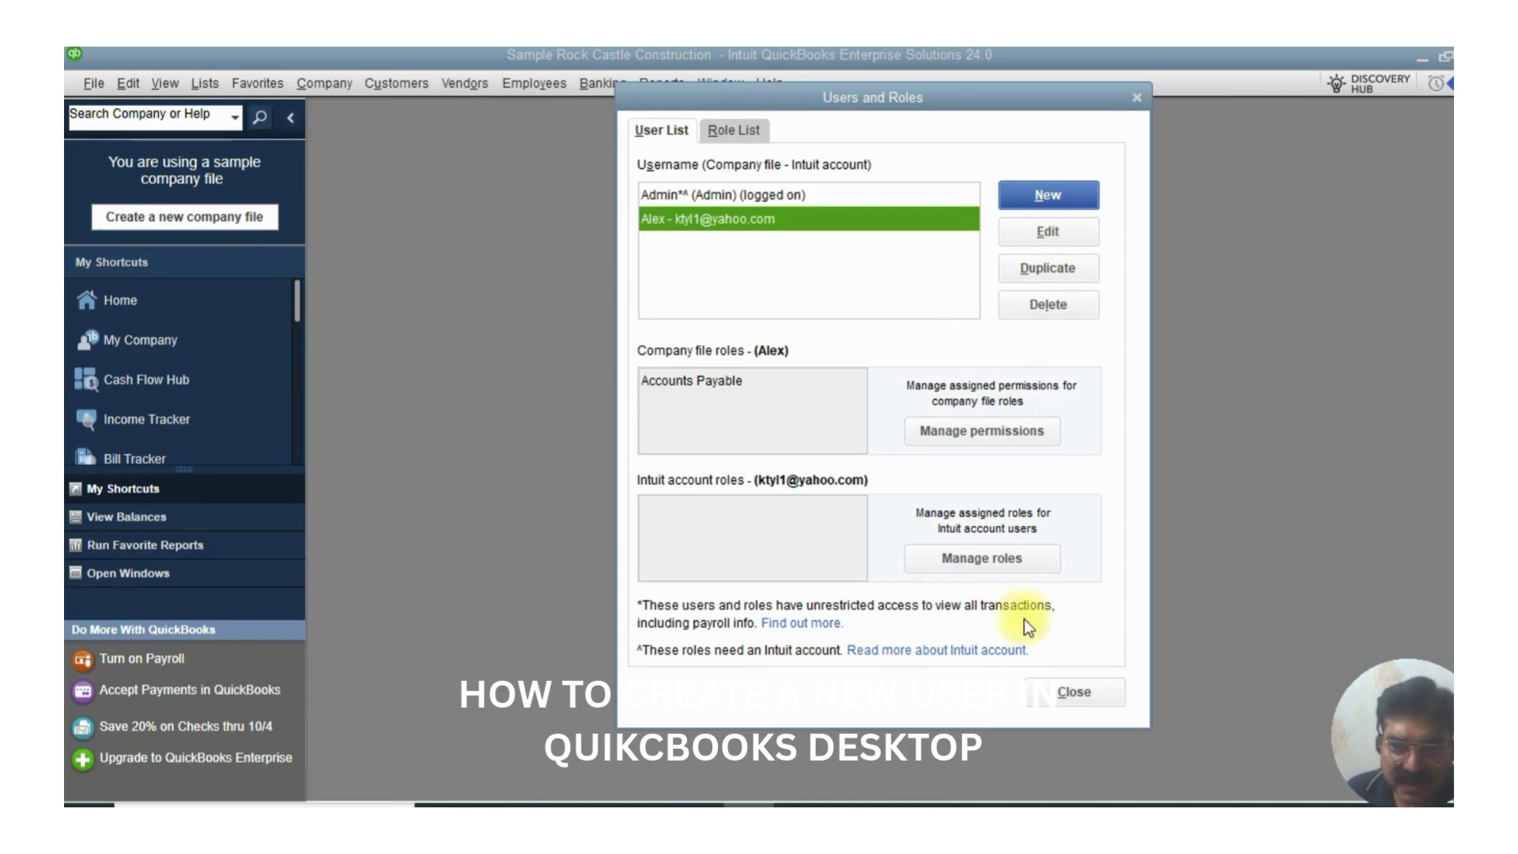
- Close Users and Roles, log off with File > Close Company/Logoff, and reopen the company file
{"action": "left_click", "coordinate": [1067, 695]}
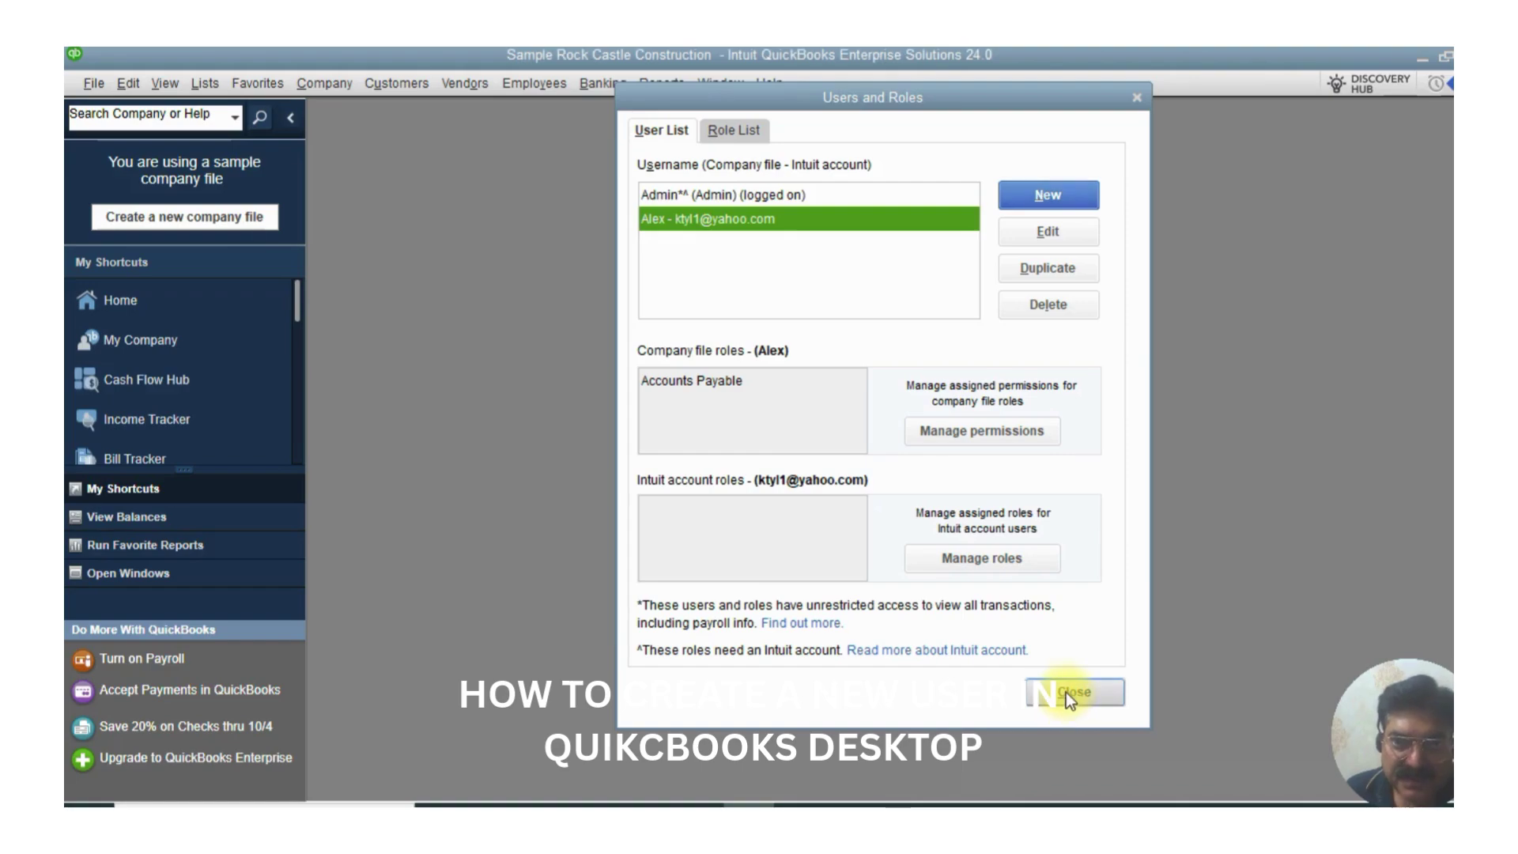
{"action": "left_click", "coordinate": [90, 82]}
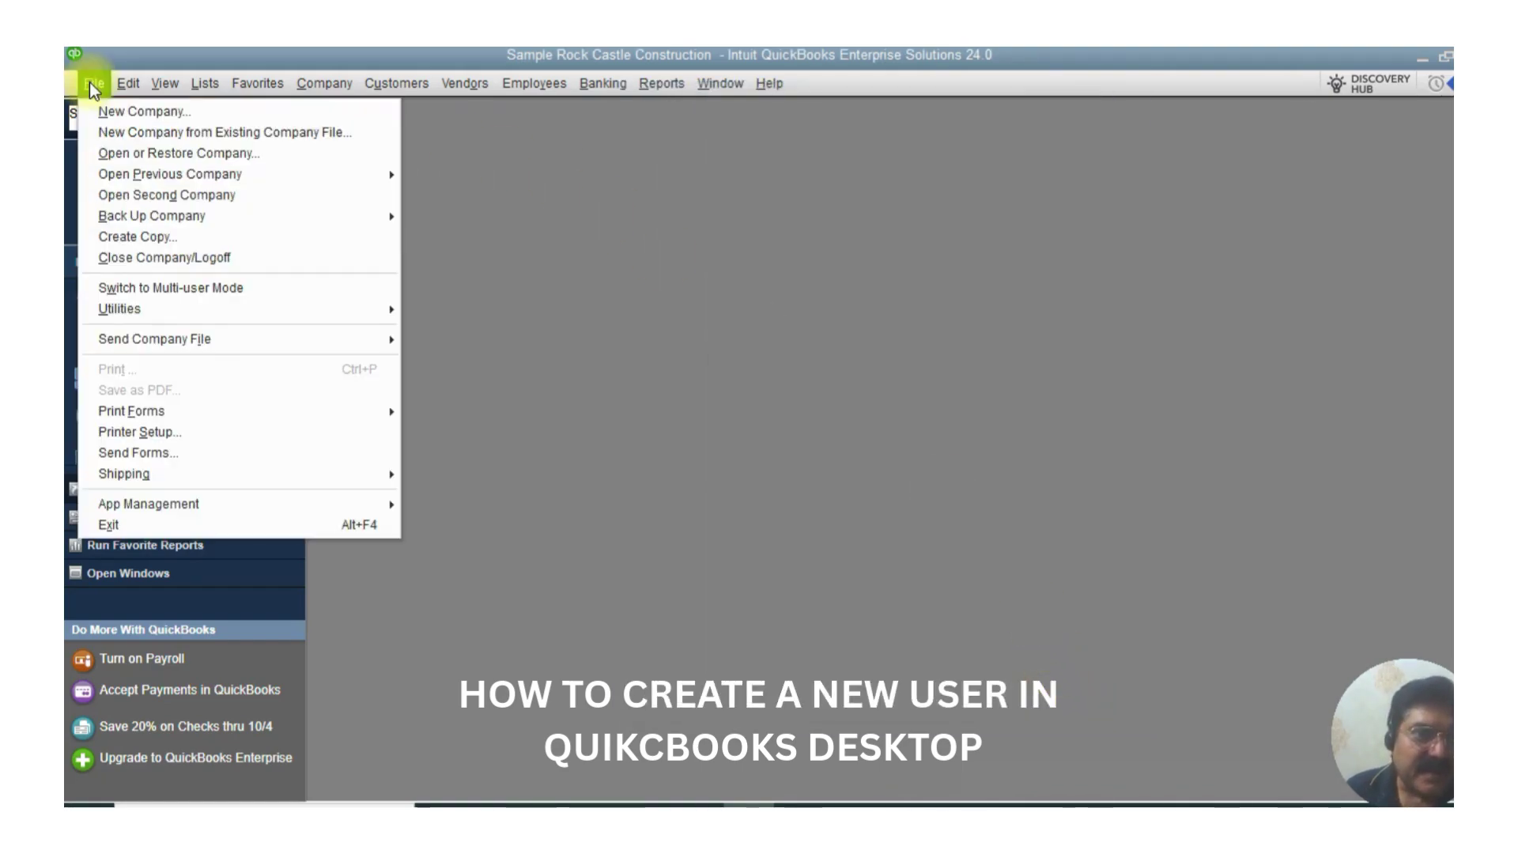
{"action": "left_click", "coordinate": [132, 260]}
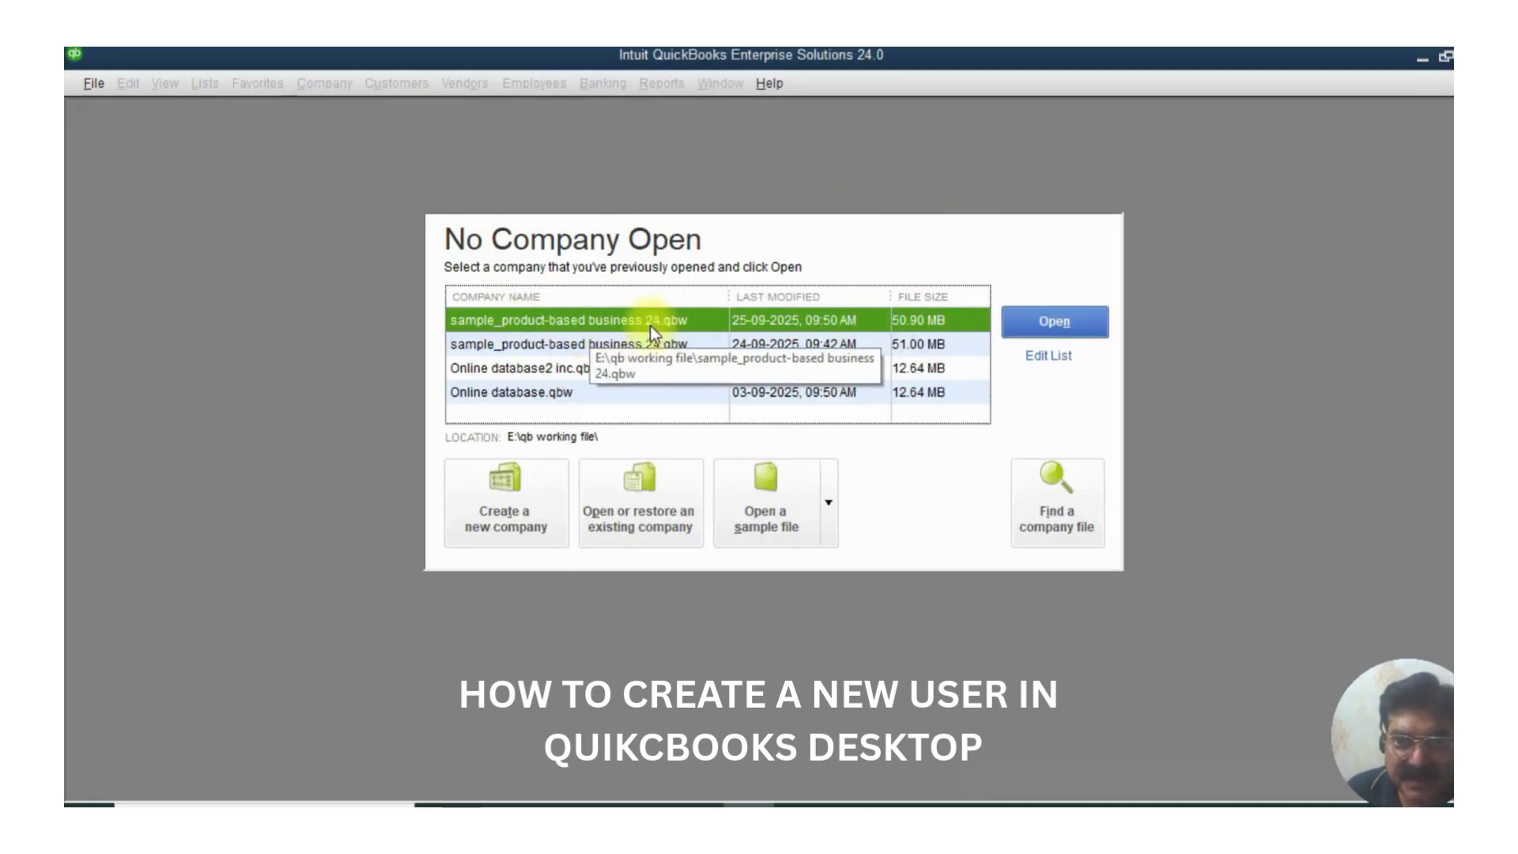
{"action": "left_click", "coordinate": [1047, 324]}
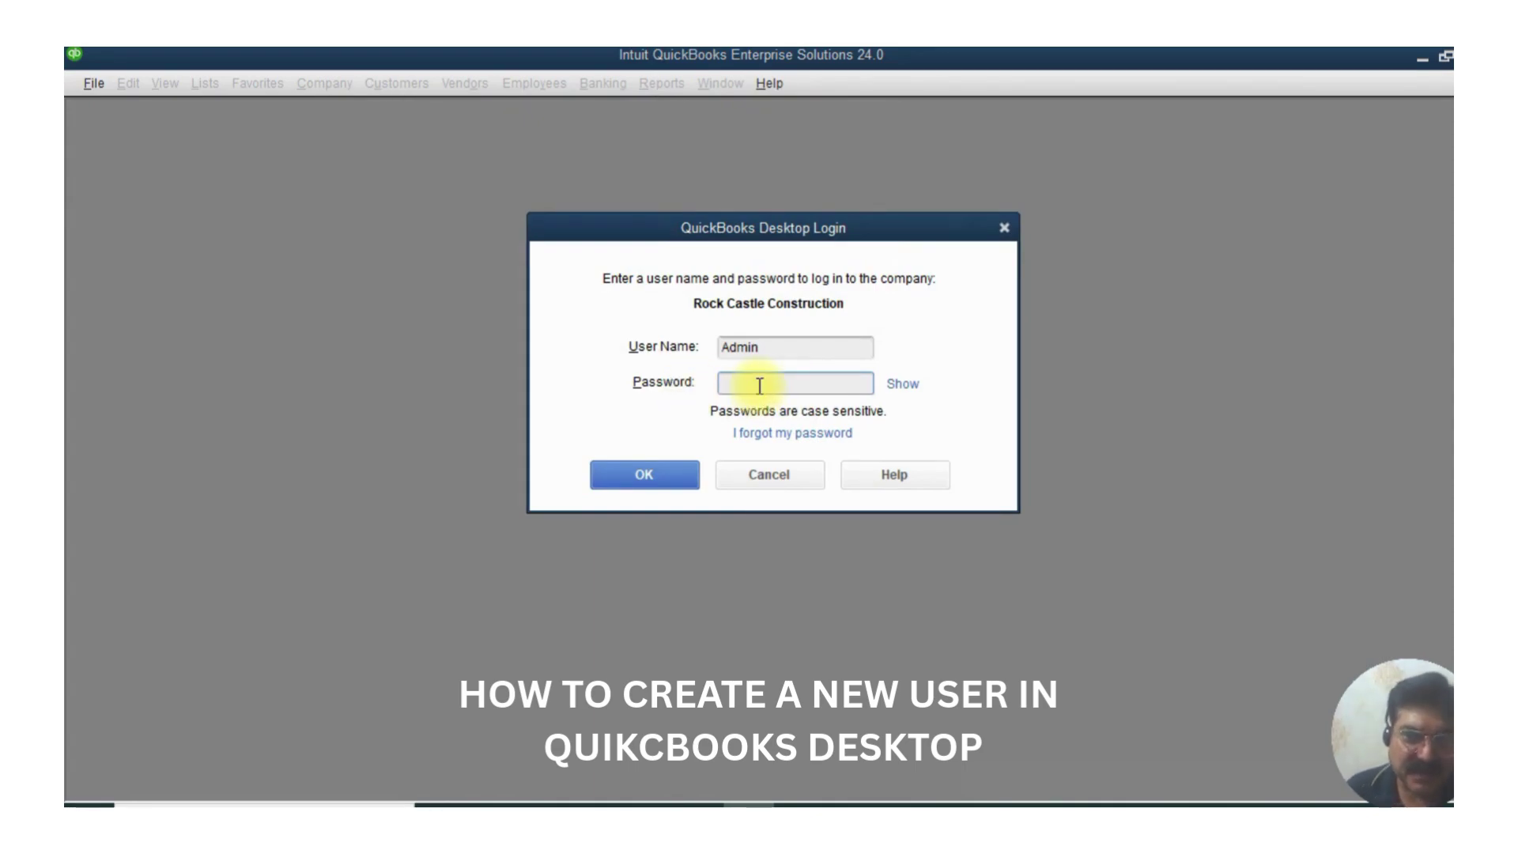
- Log in to Rock Castle Construction as the new user with its password
{"action": "double_click", "coordinate": [783, 349]}
{"action": "key", "text": "BackSpace"}
{"action": "type", "text": "Alex"}
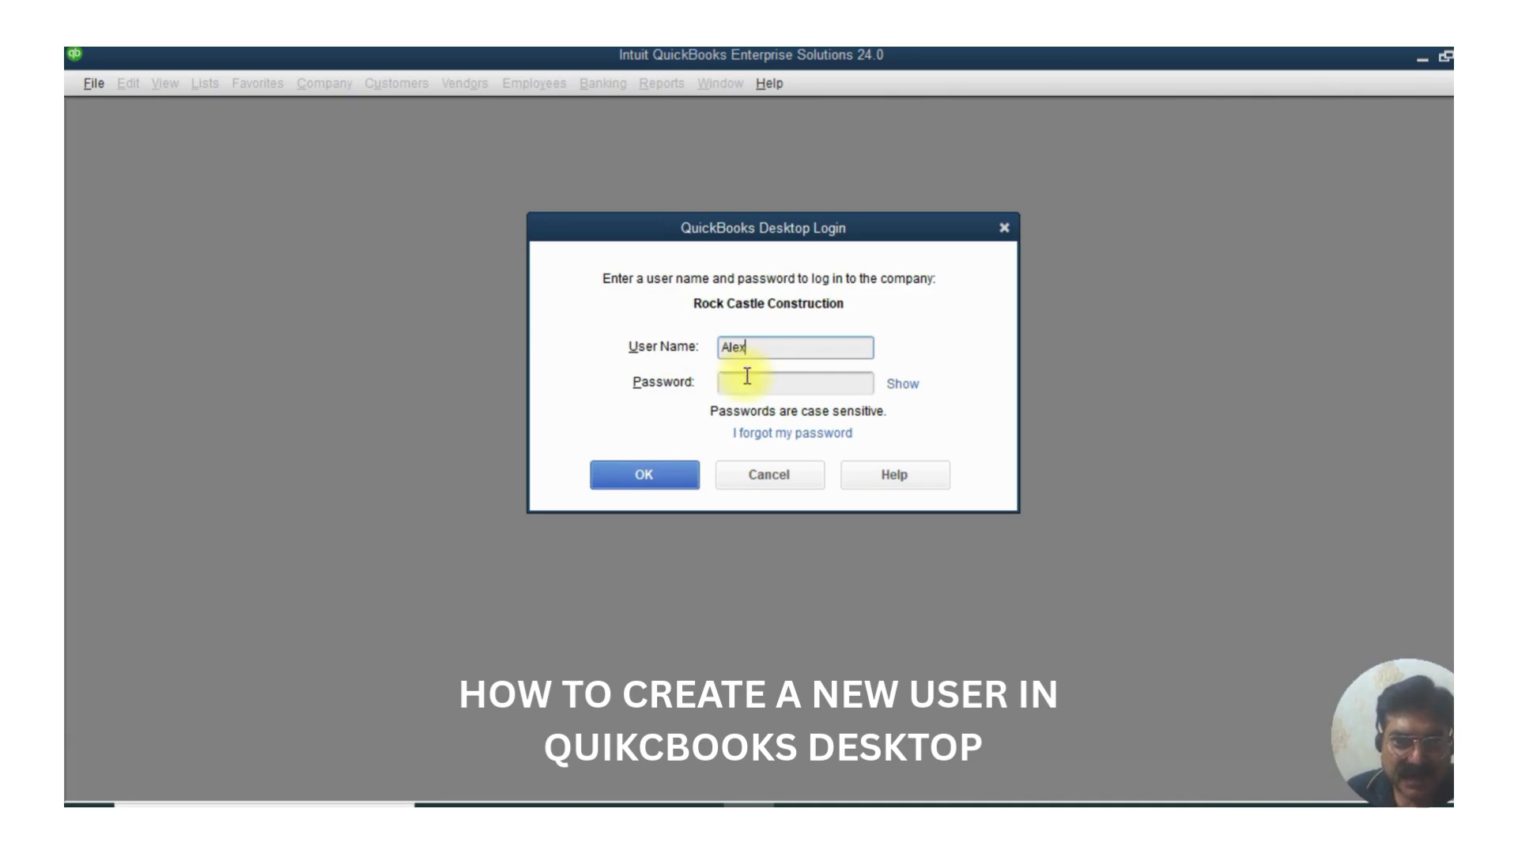
{"action": "left_click", "coordinate": [738, 383]}
{"action": "type", "text": "a12345"}
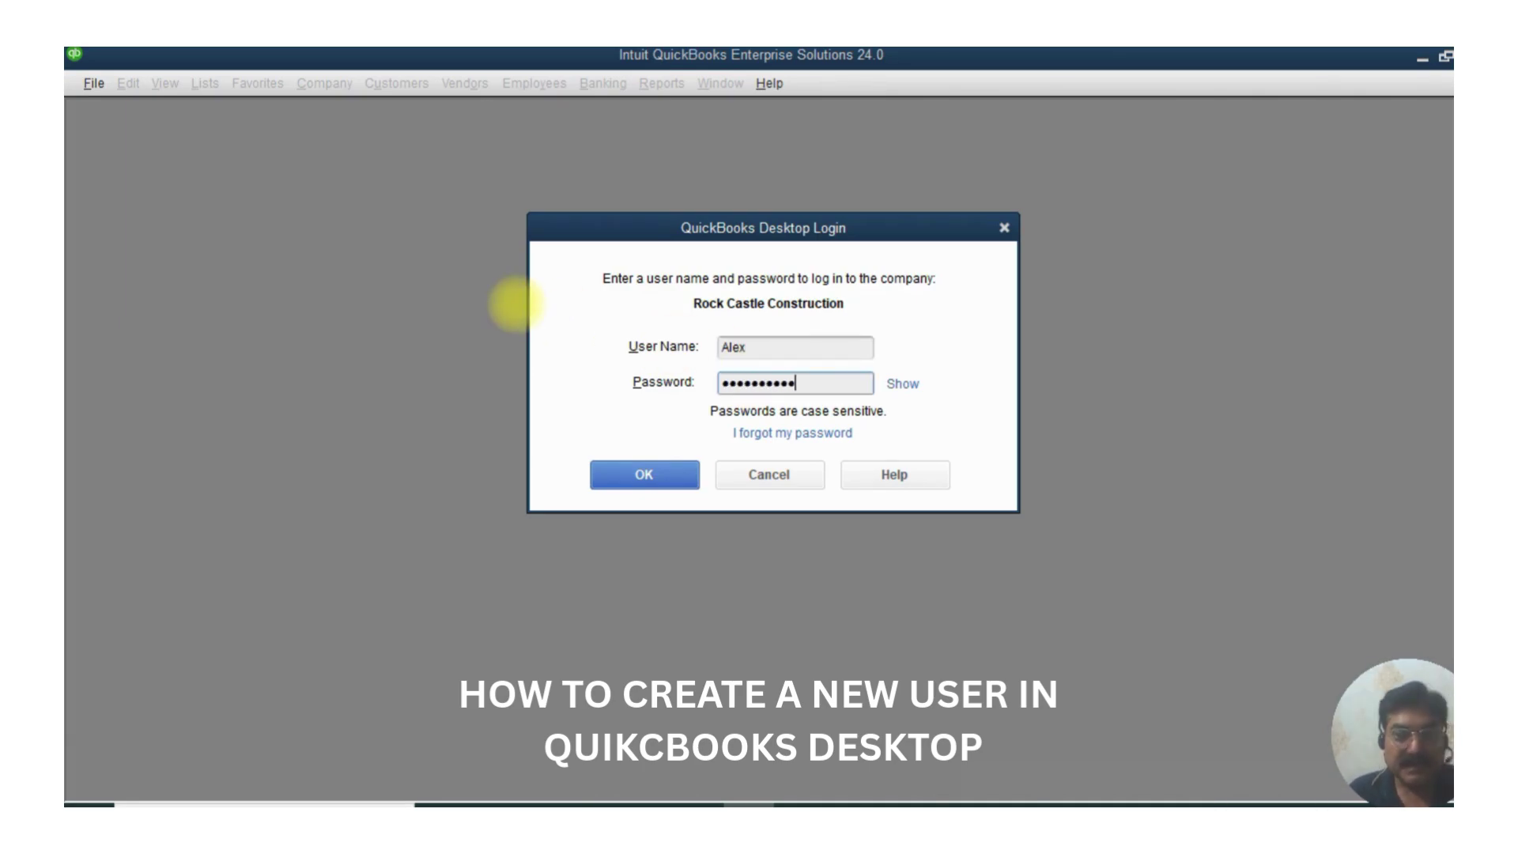
{"action": "left_click", "coordinate": [666, 485]}
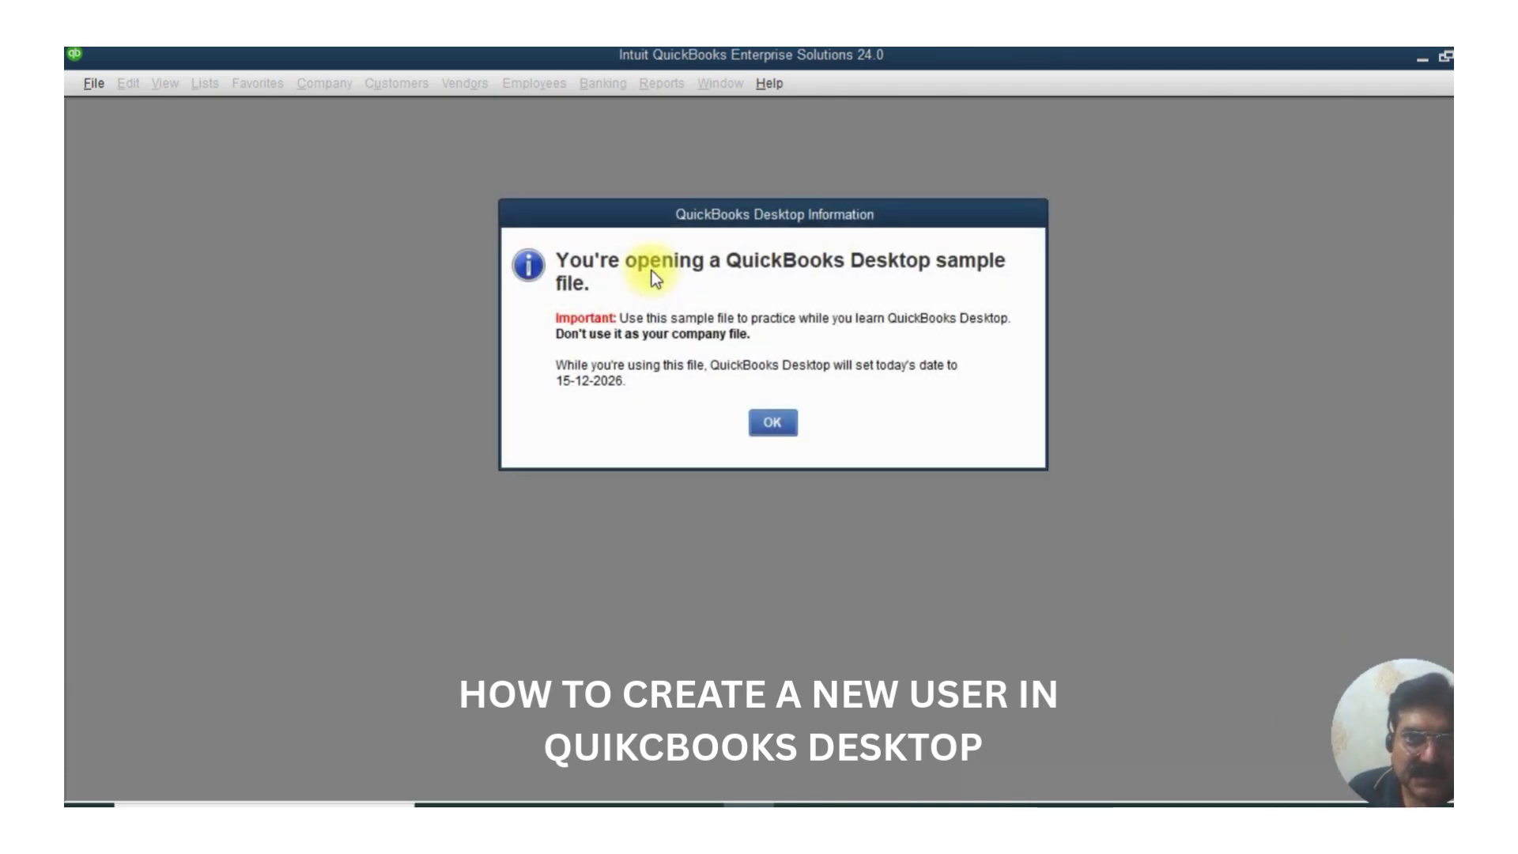
- Acknowledge the sample-file notice and dismiss the Discover your QuickBooks features callout
{"action": "left_click", "coordinate": [774, 424]}
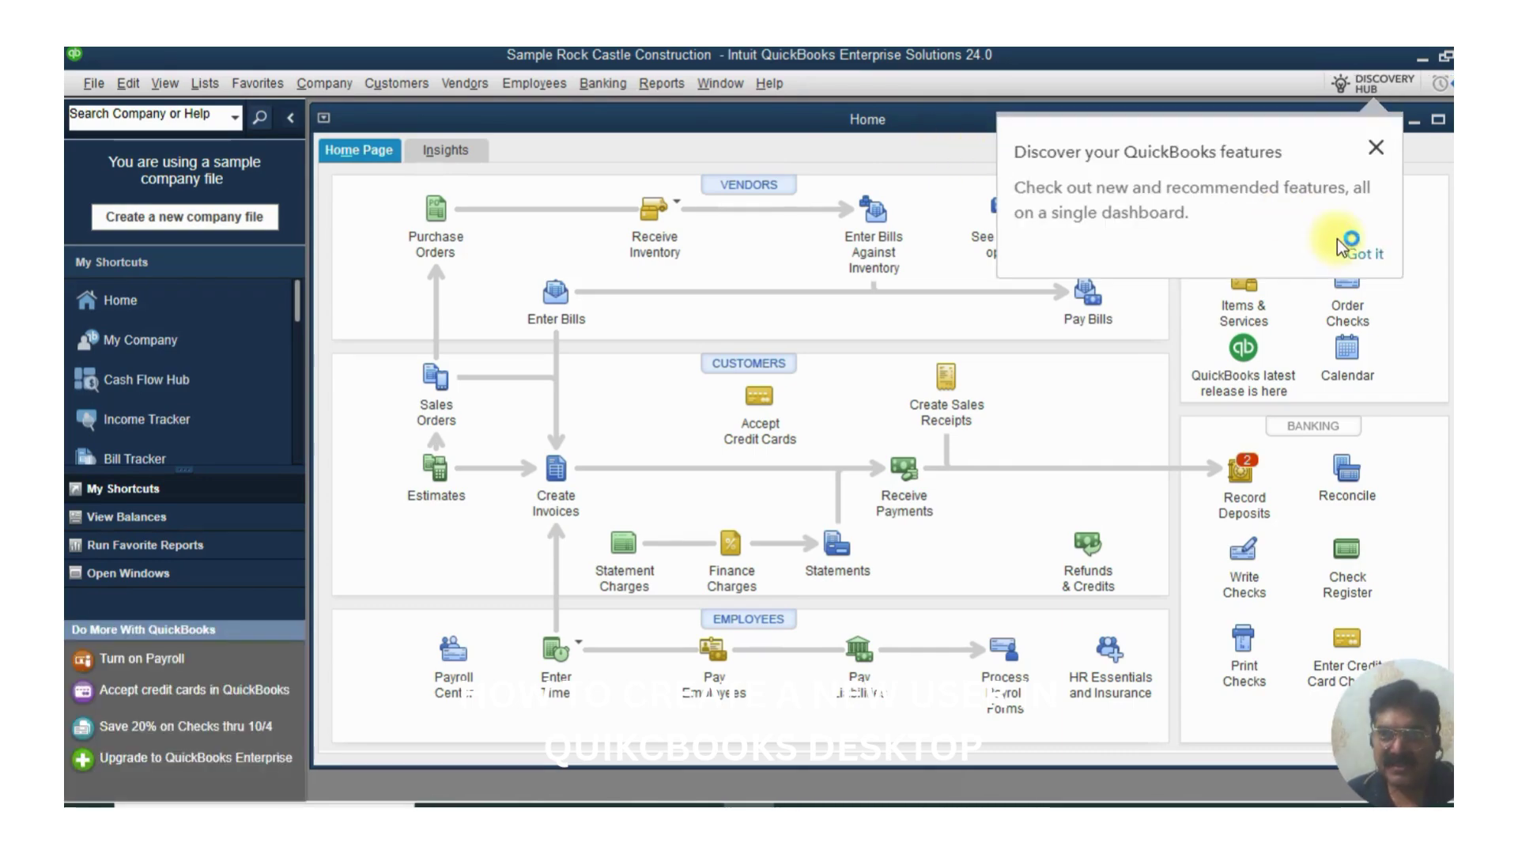
{"action": "left_click", "coordinate": [1361, 252]}
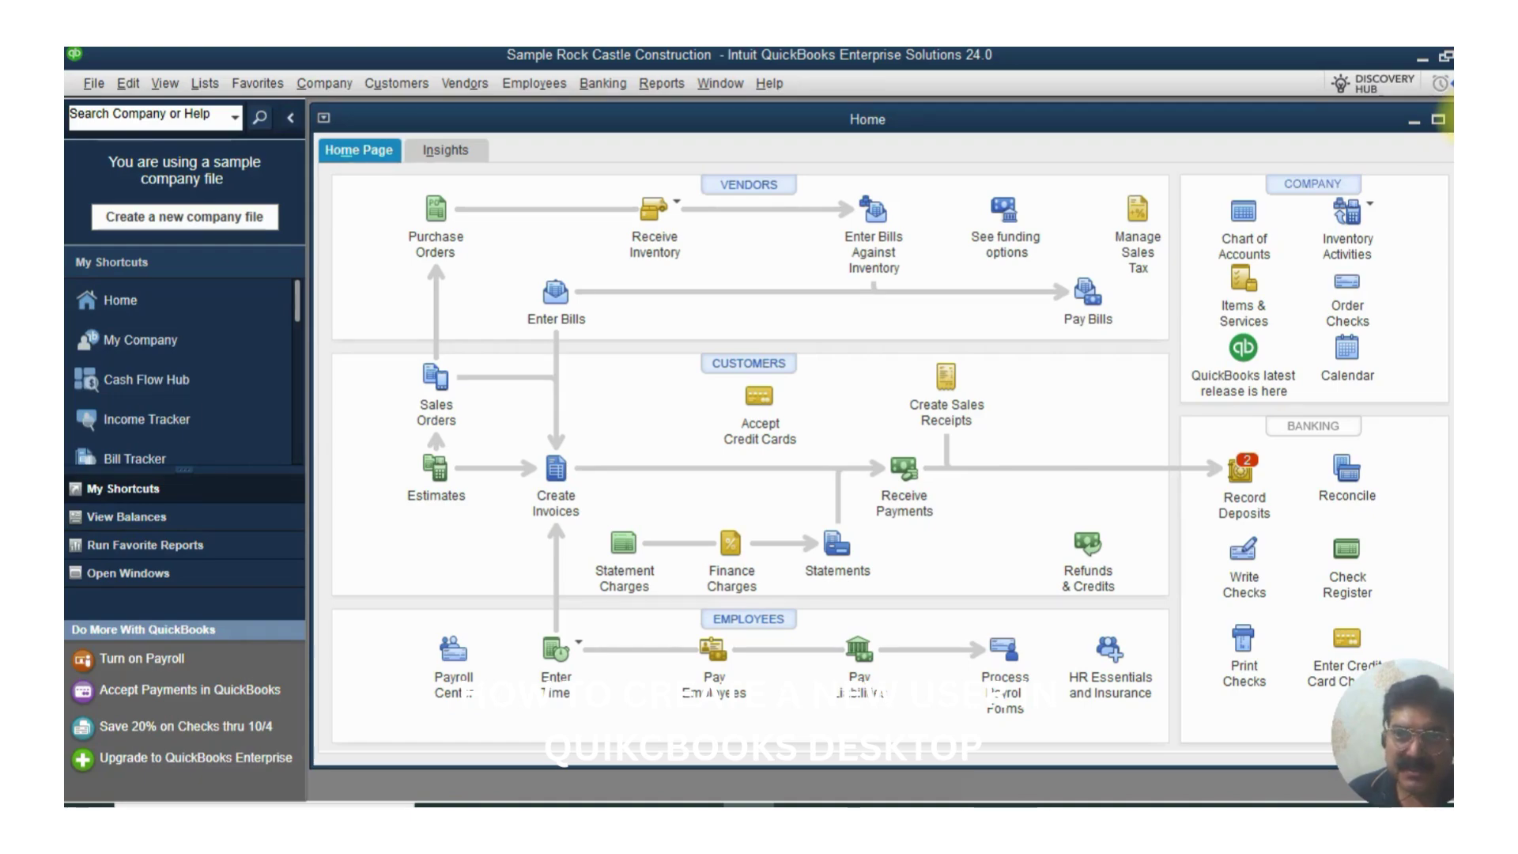
- Close the Home window, log off the company, and reopen the recent company file
{"action": "left_click", "coordinate": [1452, 120]}
{"action": "left_click", "coordinate": [93, 83]}
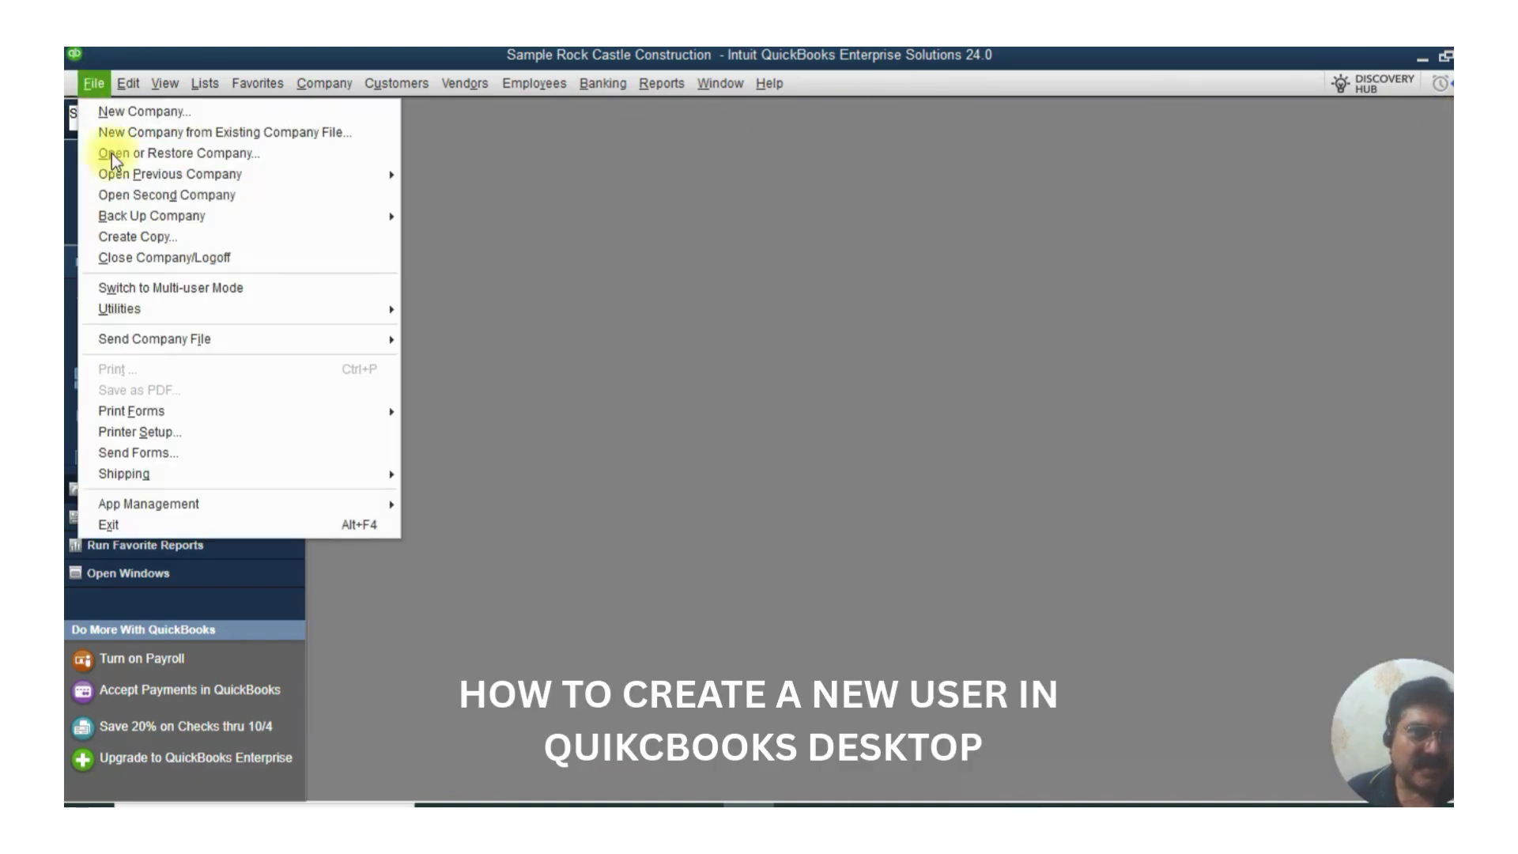
{"action": "key", "text": "Escape"}
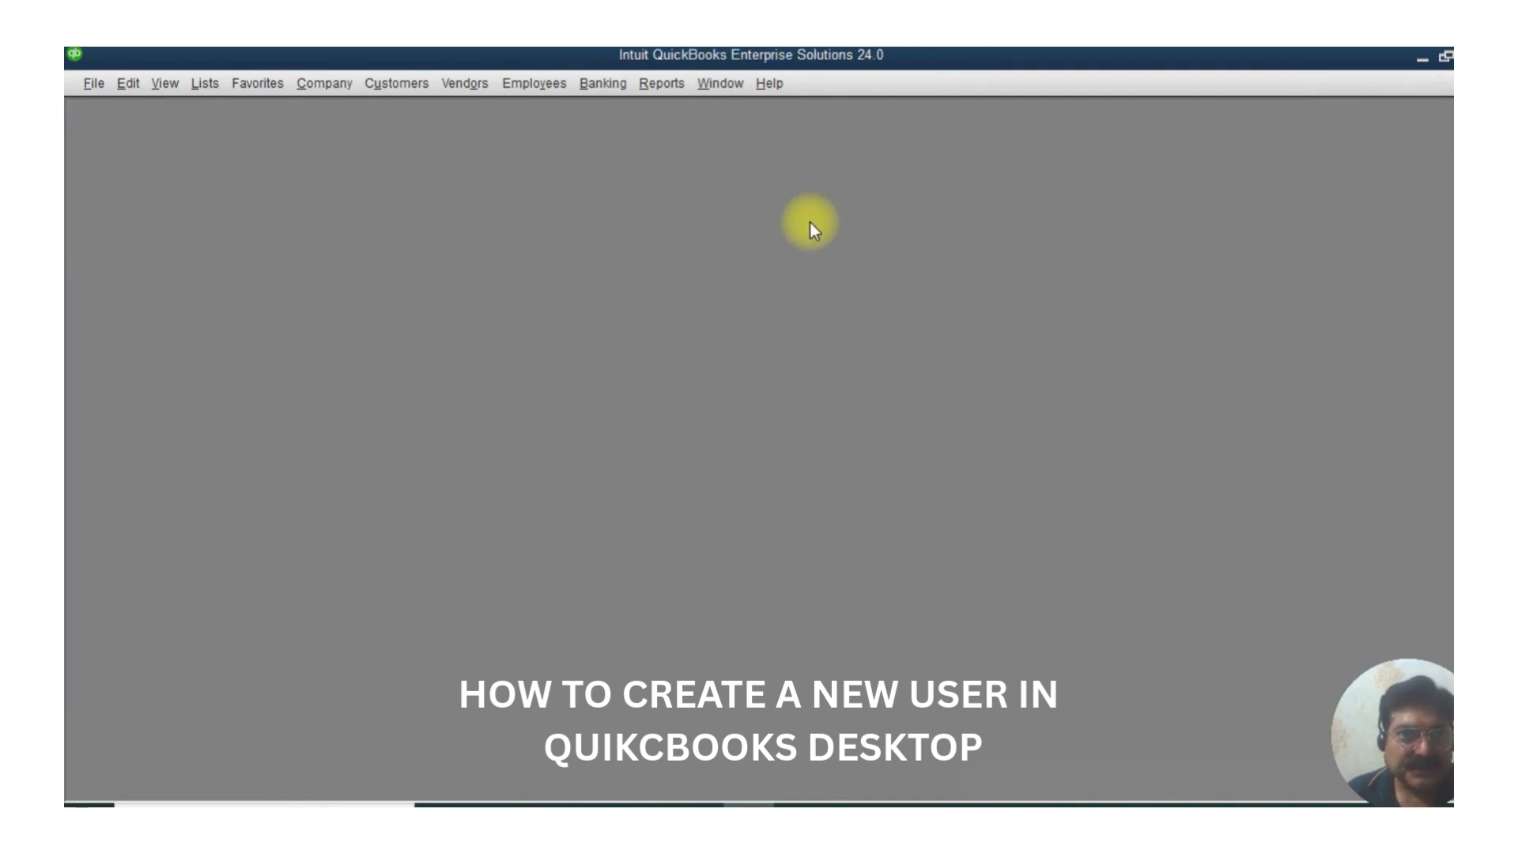
{"action": "left_click", "coordinate": [1096, 320]}
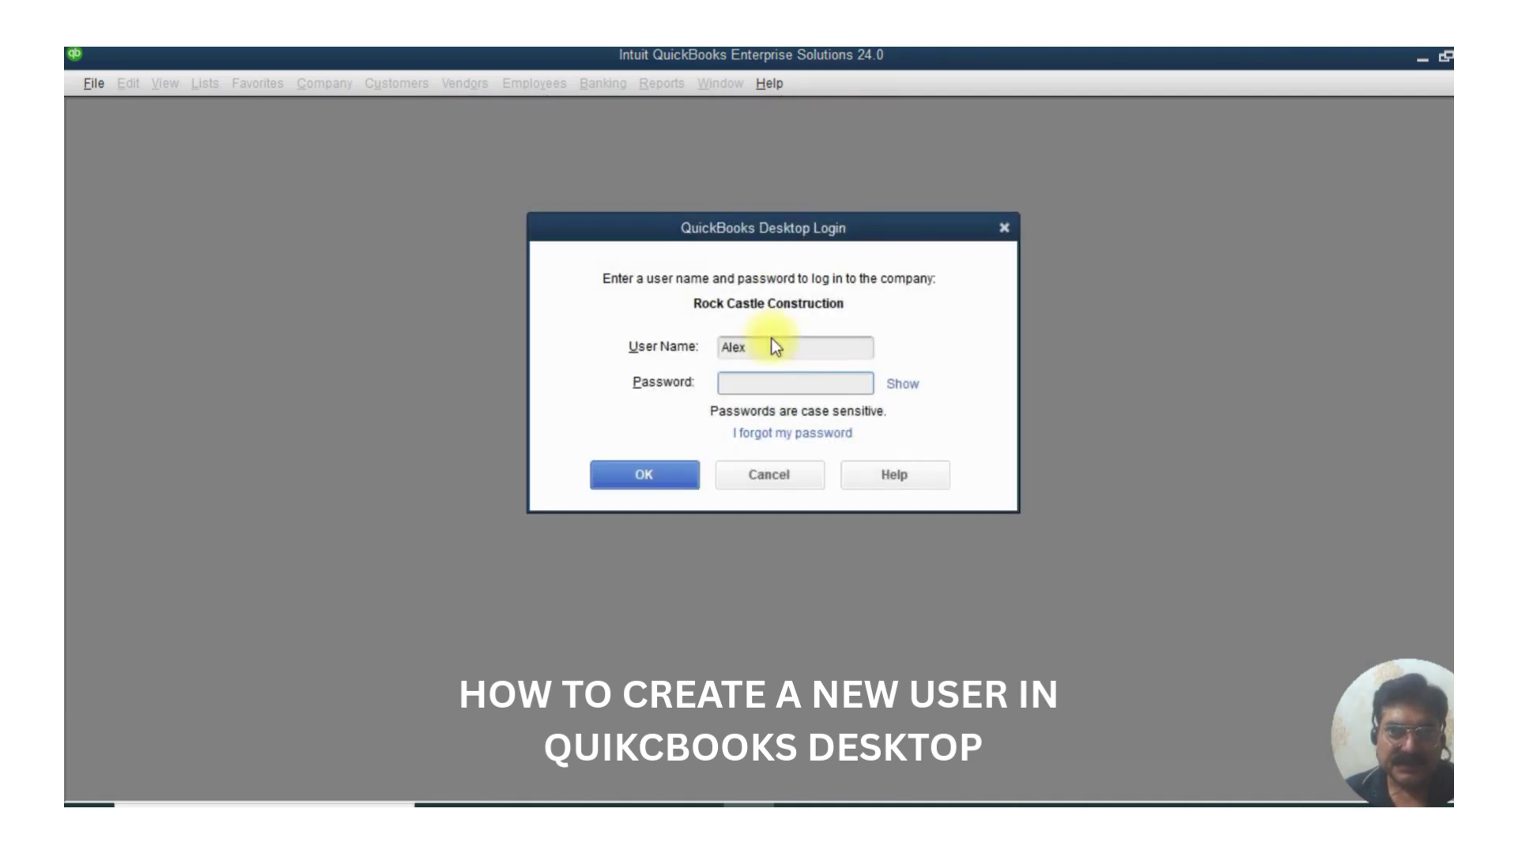
- Log in as Admin without a password and acknowledge the sample-file notice
{"action": "left_click_drag", "start_coordinate": [752, 349], "coordinate": [636, 346]}
{"action": "key", "text": "BackSpace"}
{"action": "type", "text": "Admin"}
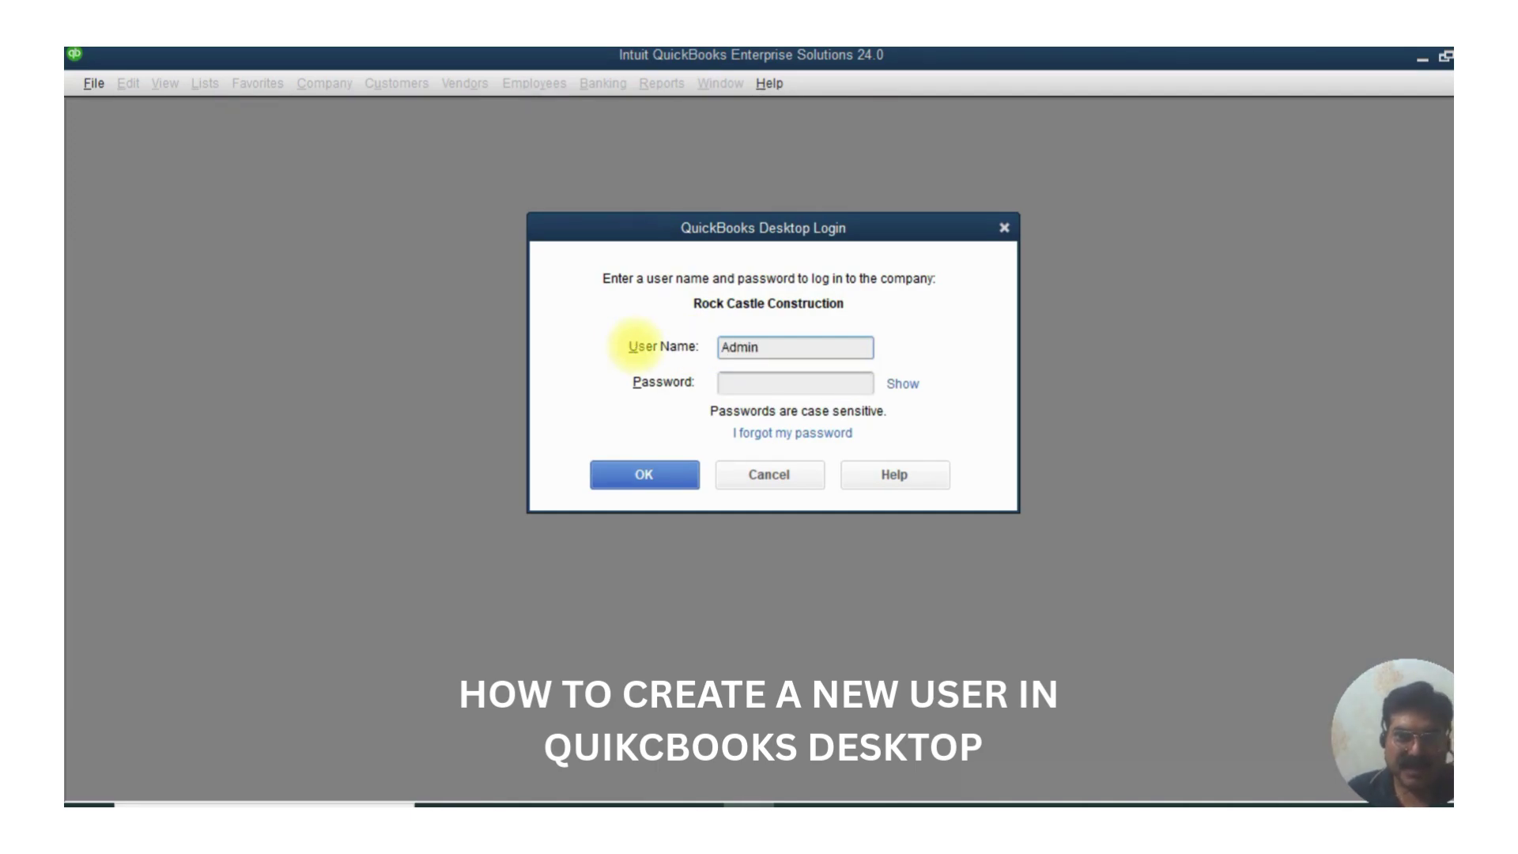
{"action": "left_click", "coordinate": [640, 482]}
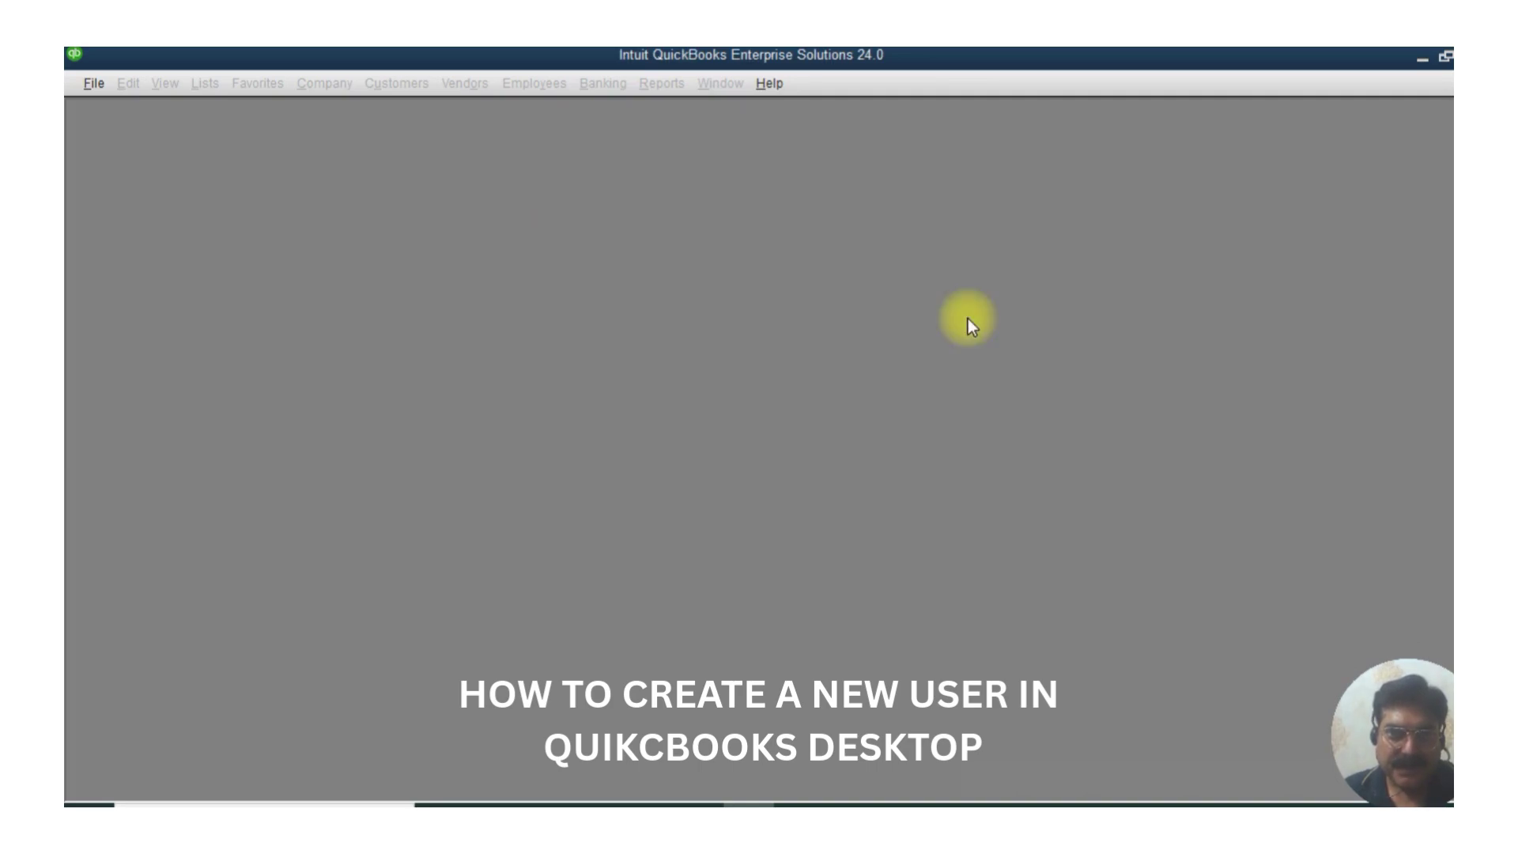
{"action": "left_click", "coordinate": [790, 415]}
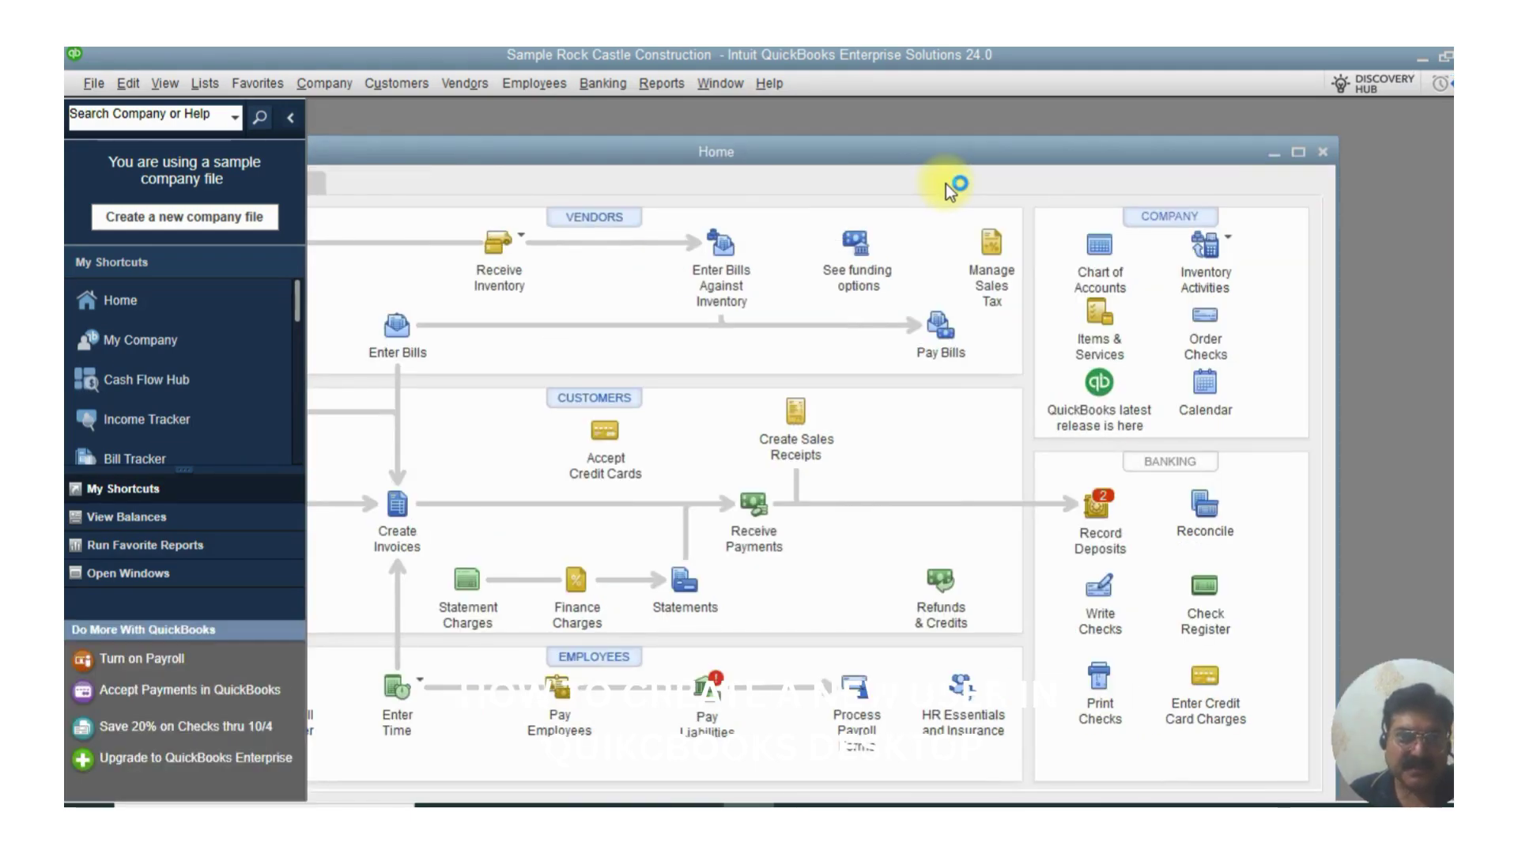
- Maximize the Home window so it fills the workspace
{"action": "left_click", "coordinate": [1298, 152]}
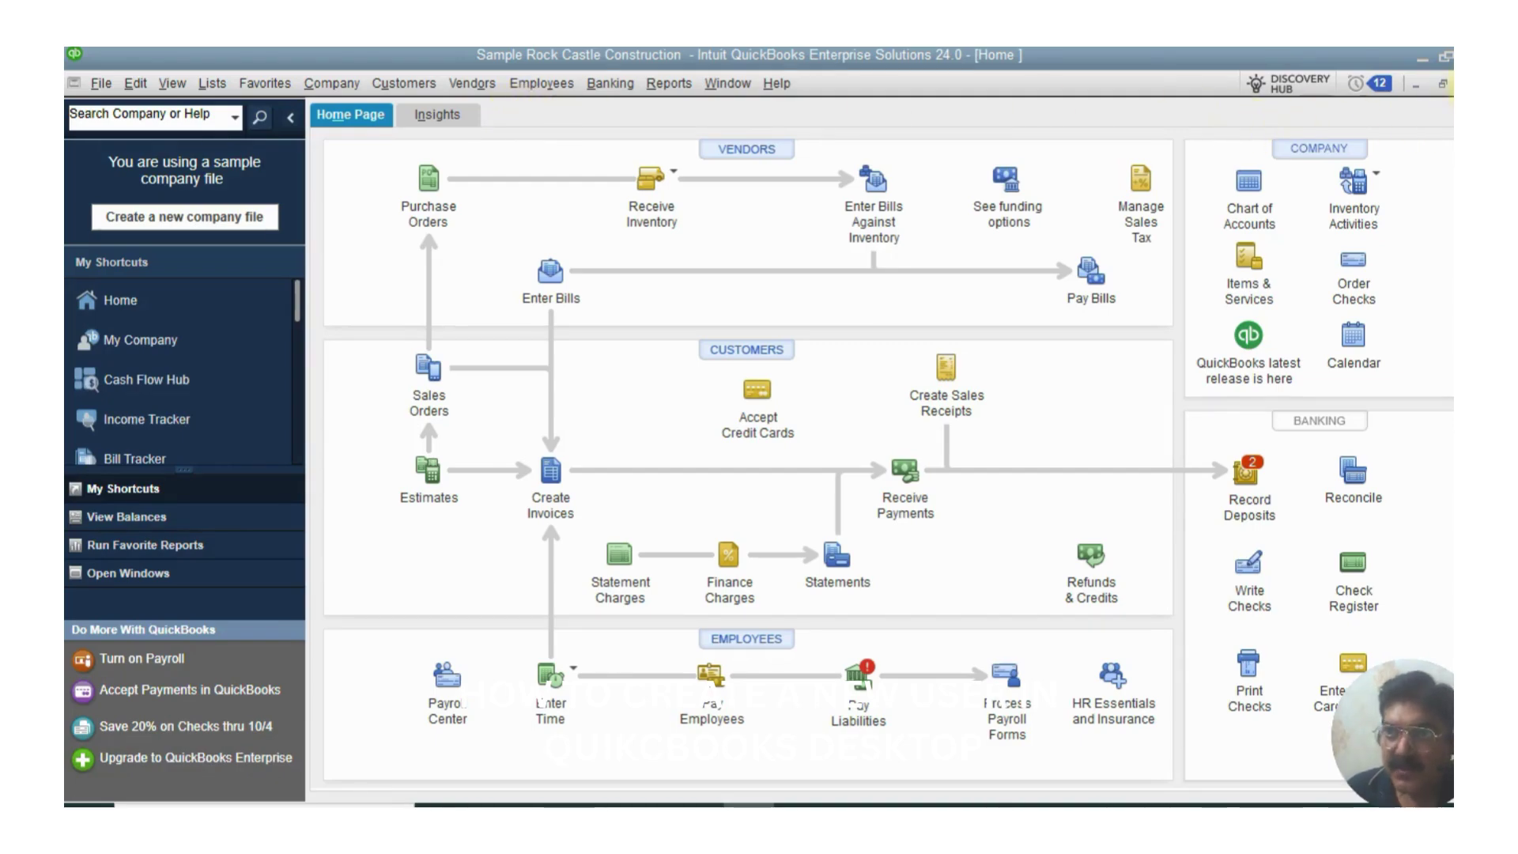
- Open Users and Roles from the Company menu, dismissing the Intuit account sign-in
{"action": "left_click", "coordinate": [324, 84]}
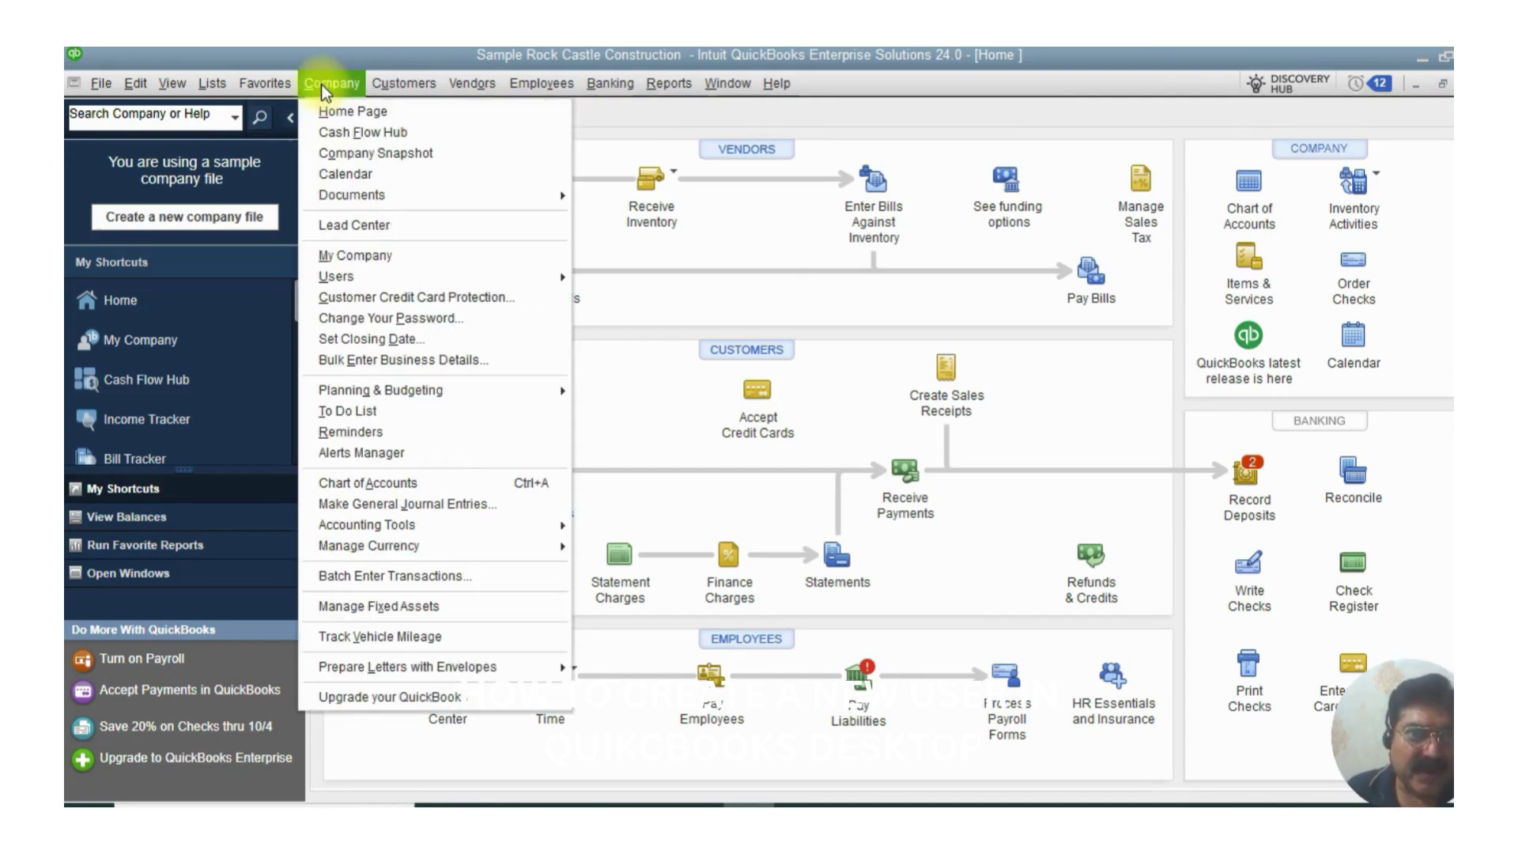
{"action": "mouse_move", "coordinate": [352, 277]}
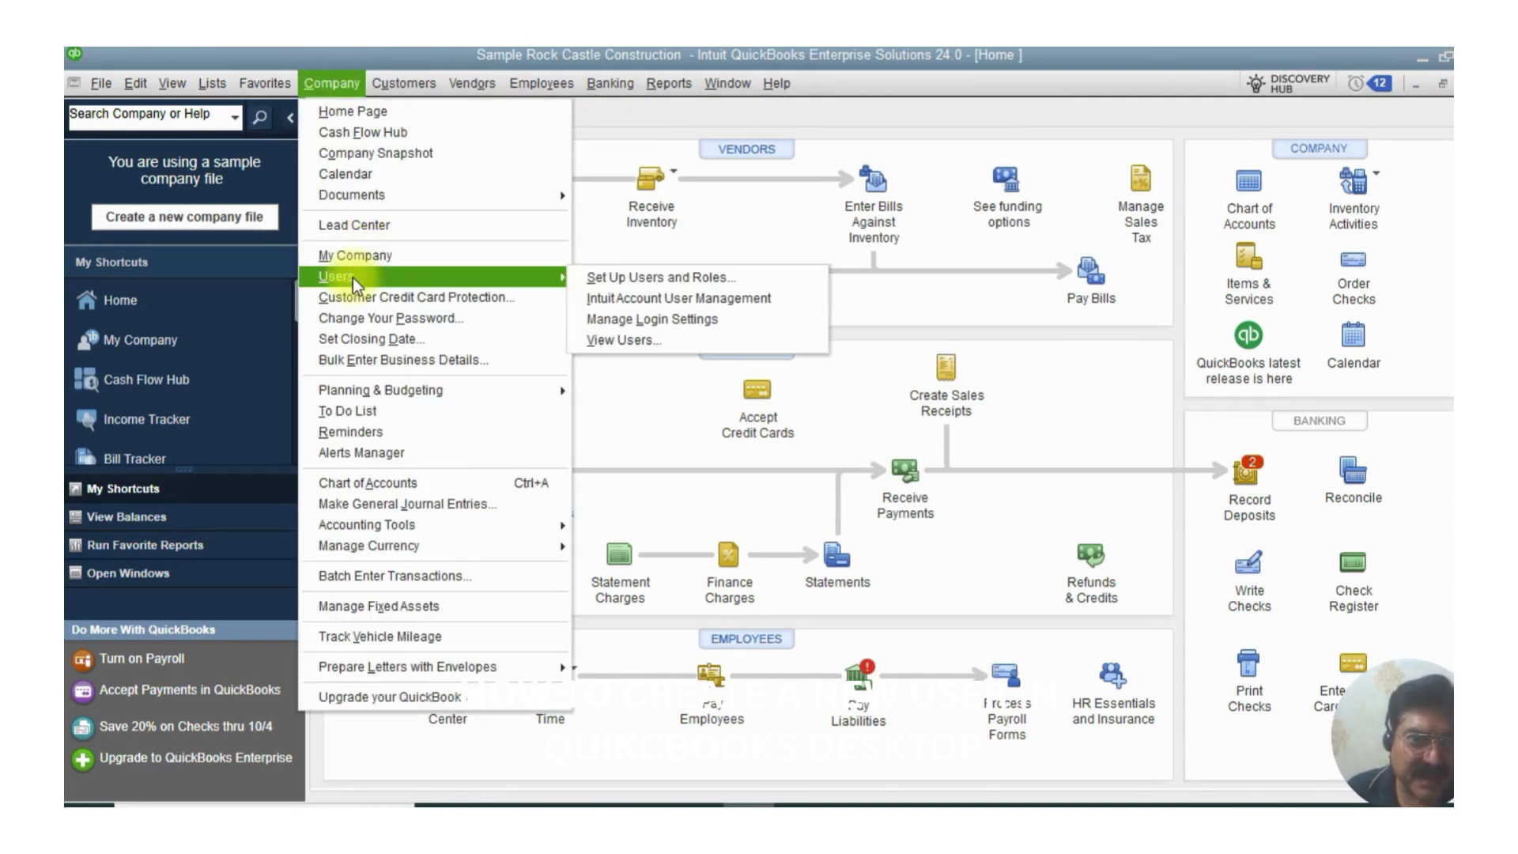
{"action": "left_click", "coordinate": [681, 278]}
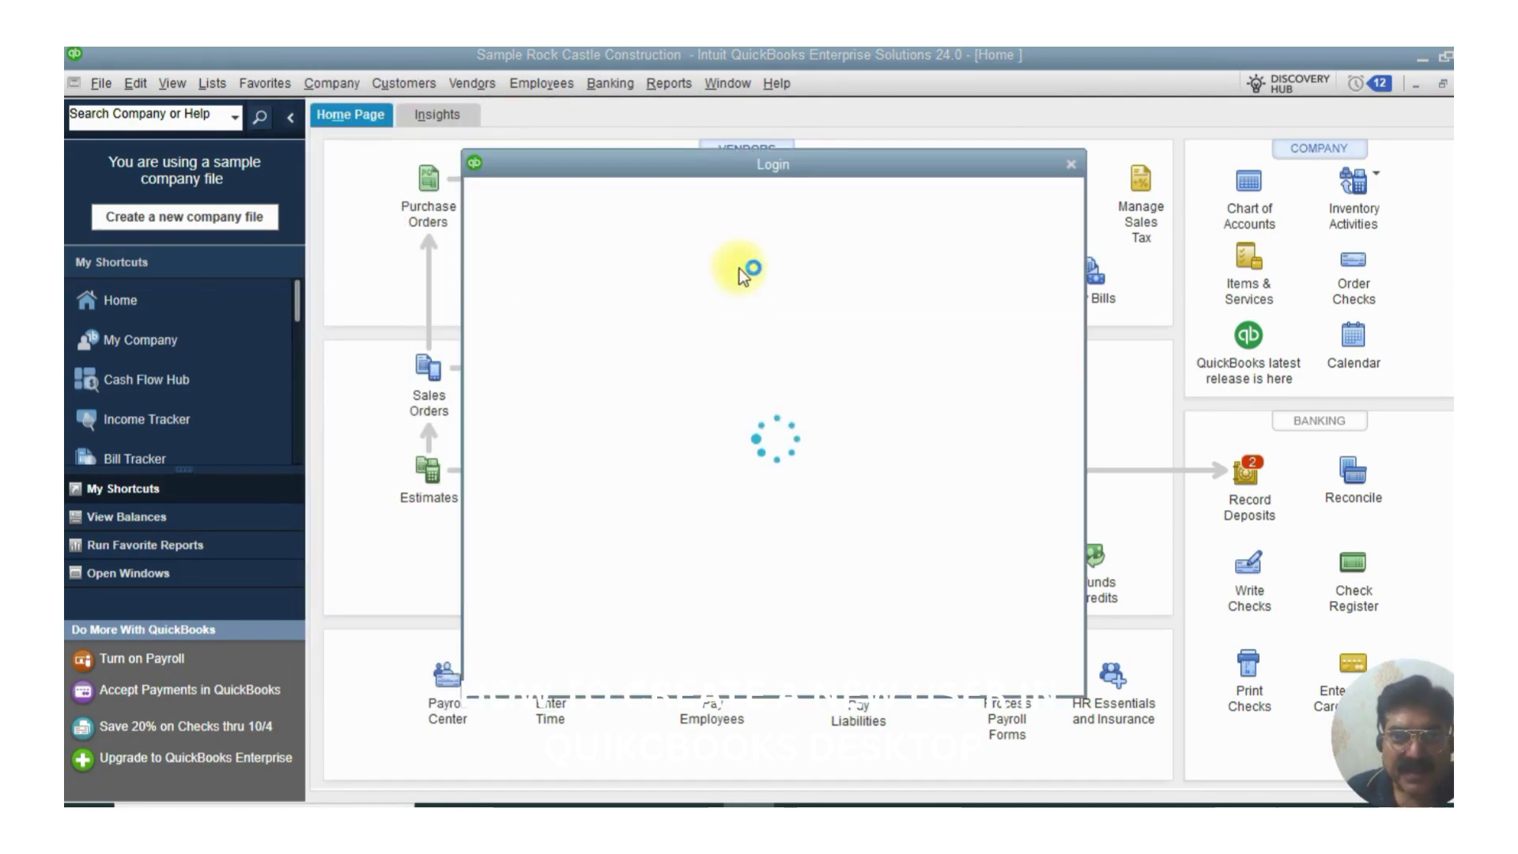
{"action": "left_click", "coordinate": [1070, 164]}
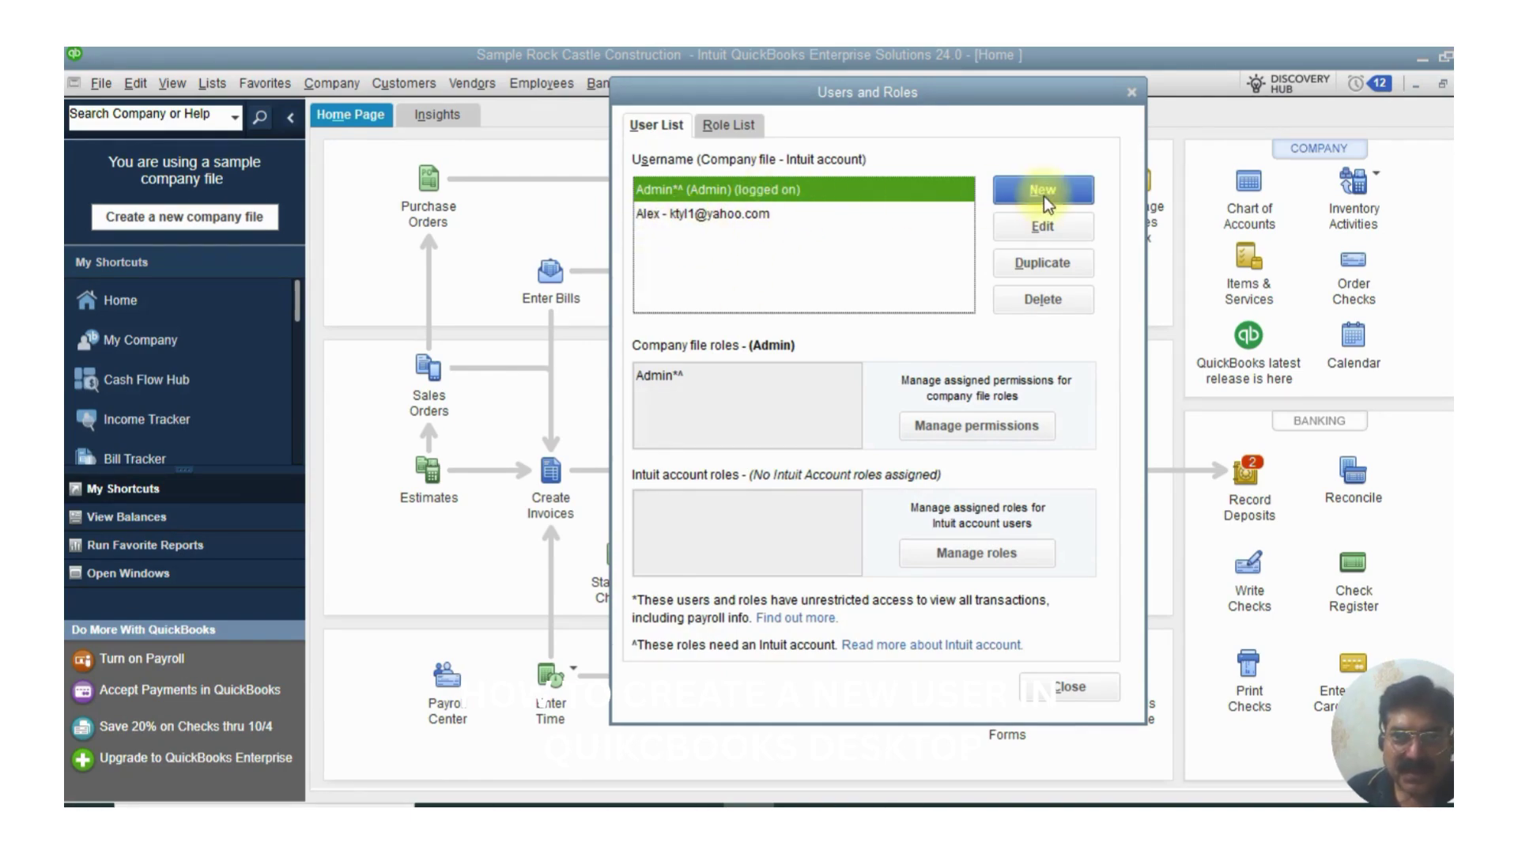
- Give the Admin user a login password, entered and confirmed, and save it
{"action": "left_click", "coordinate": [1032, 231]}
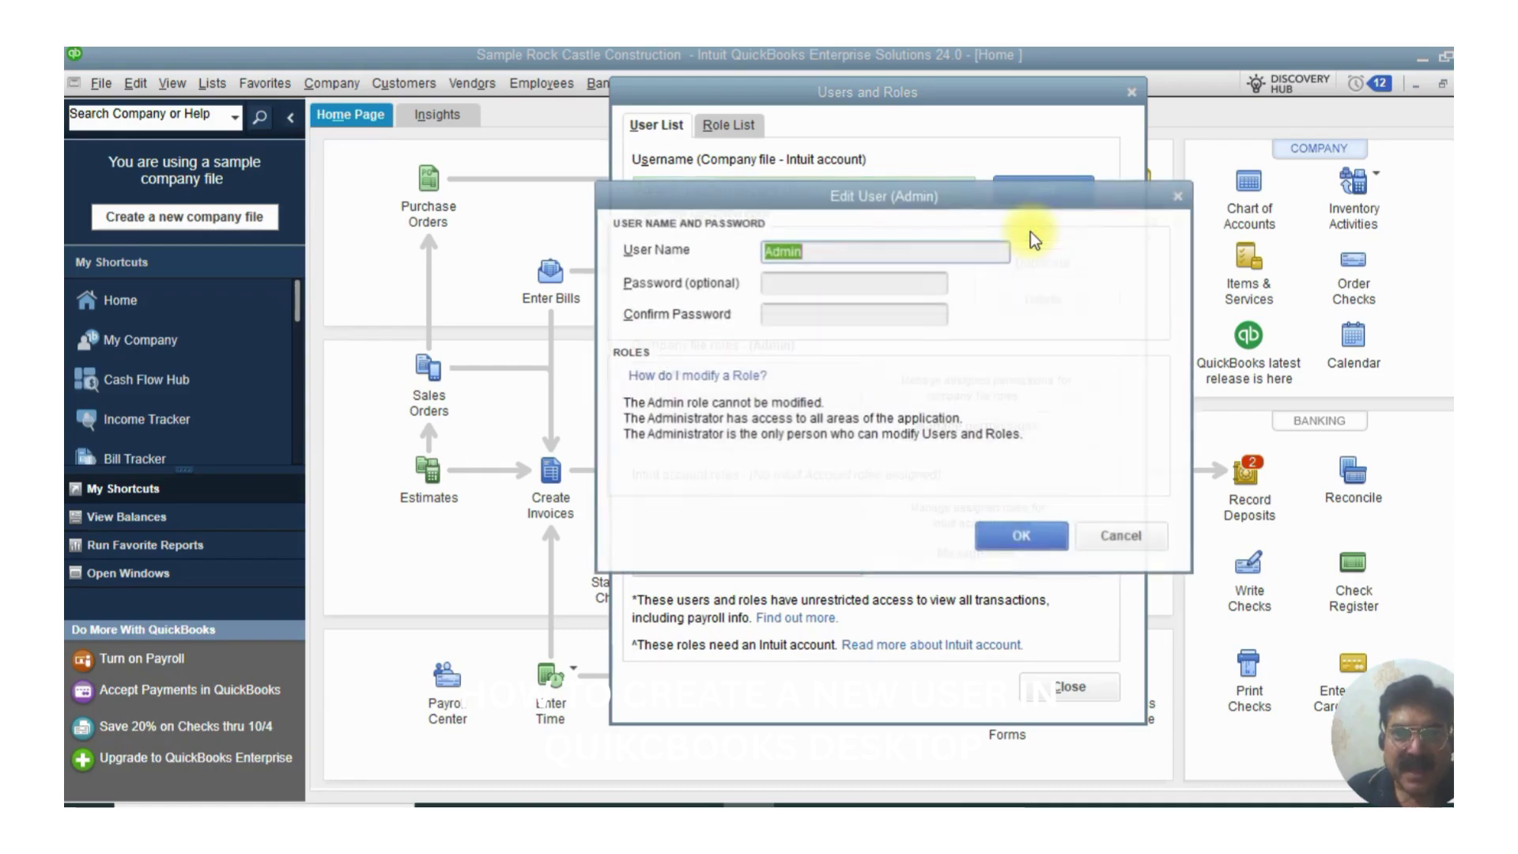
{"action": "left_click", "coordinate": [829, 282]}
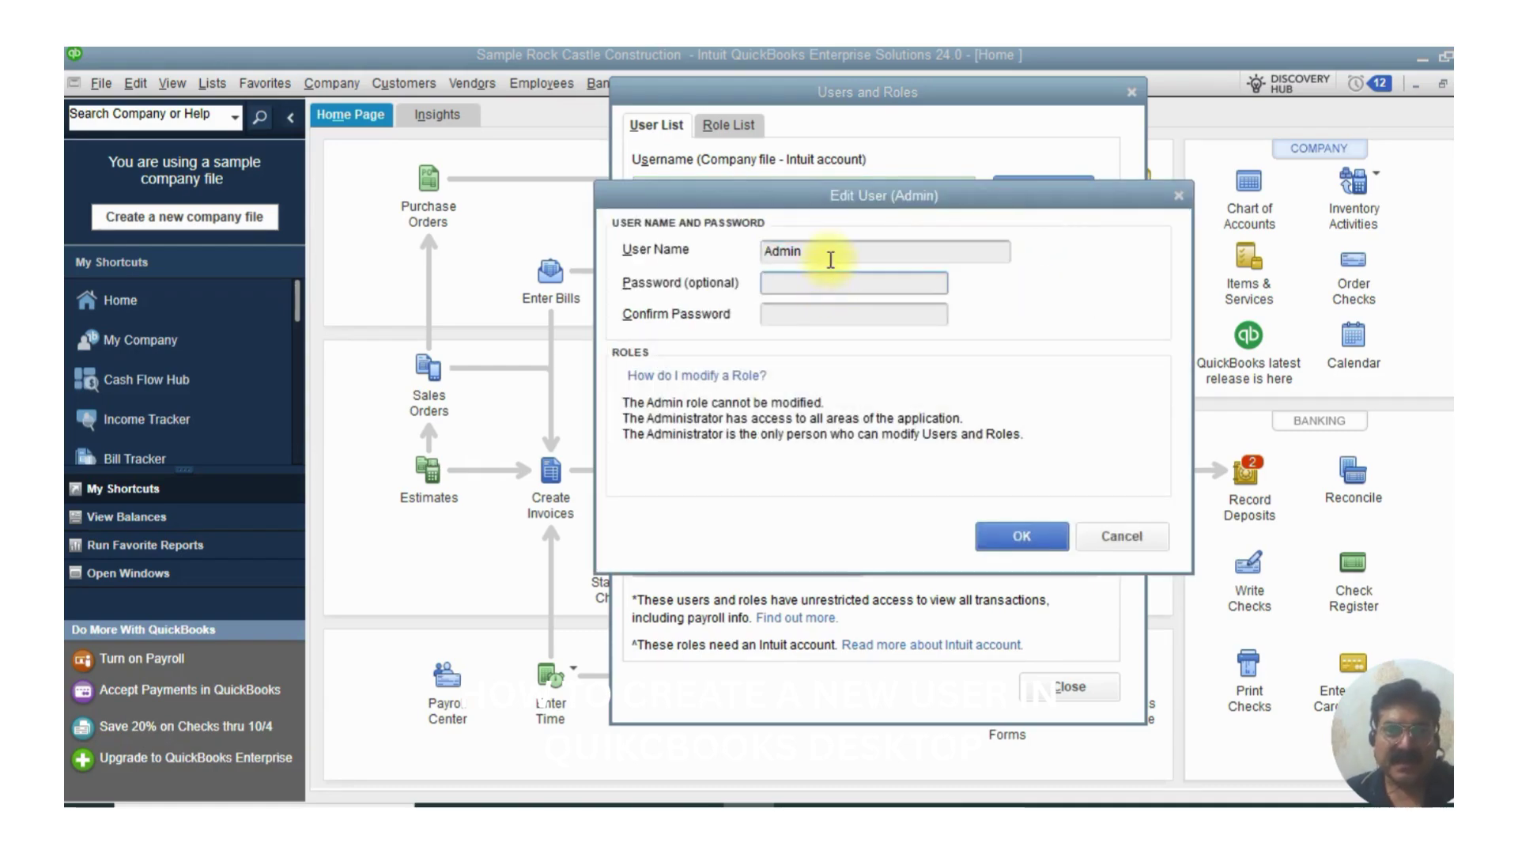
{"action": "type", "text": "12345678"}
{"action": "left_click", "coordinate": [862, 315]}
{"action": "type", "text": "12345678"}
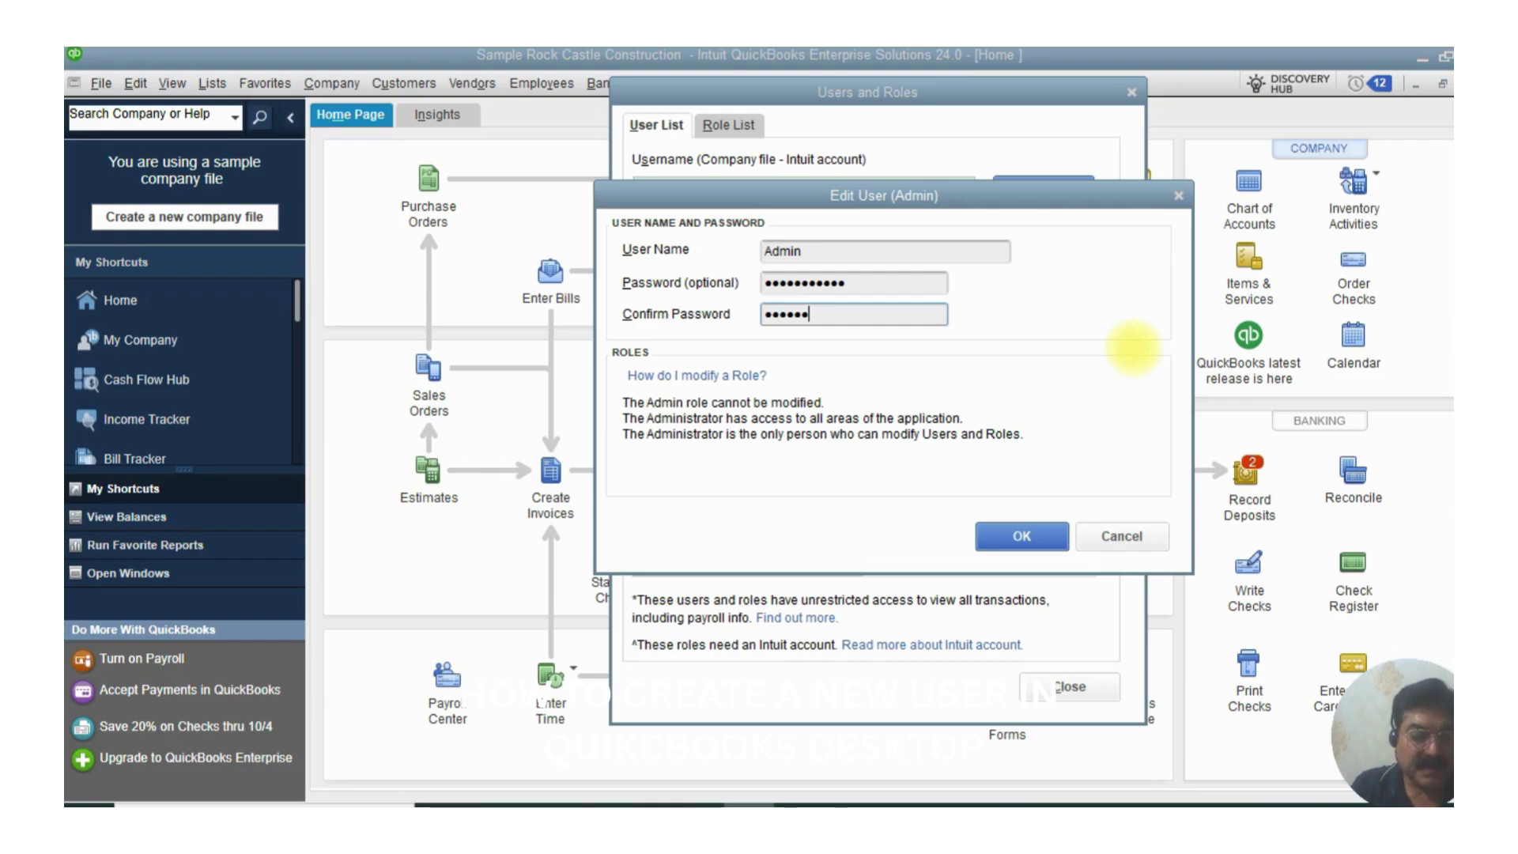
{"action": "type", "text": "9"}
{"action": "left_click", "coordinate": [1022, 535]}
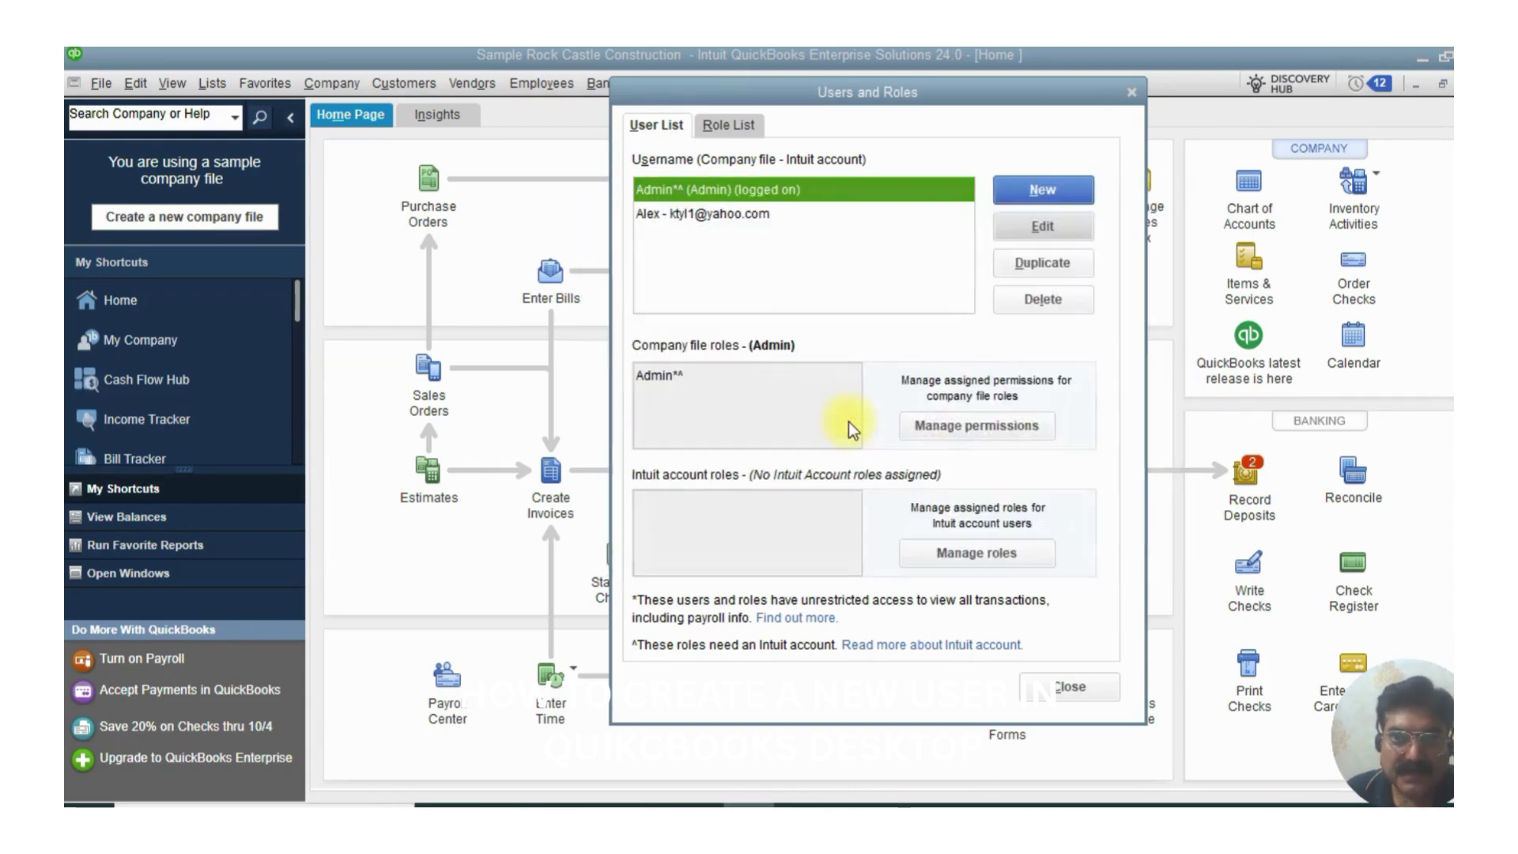
- Close Users and Roles and log off the company file
{"action": "left_click", "coordinate": [1070, 687]}
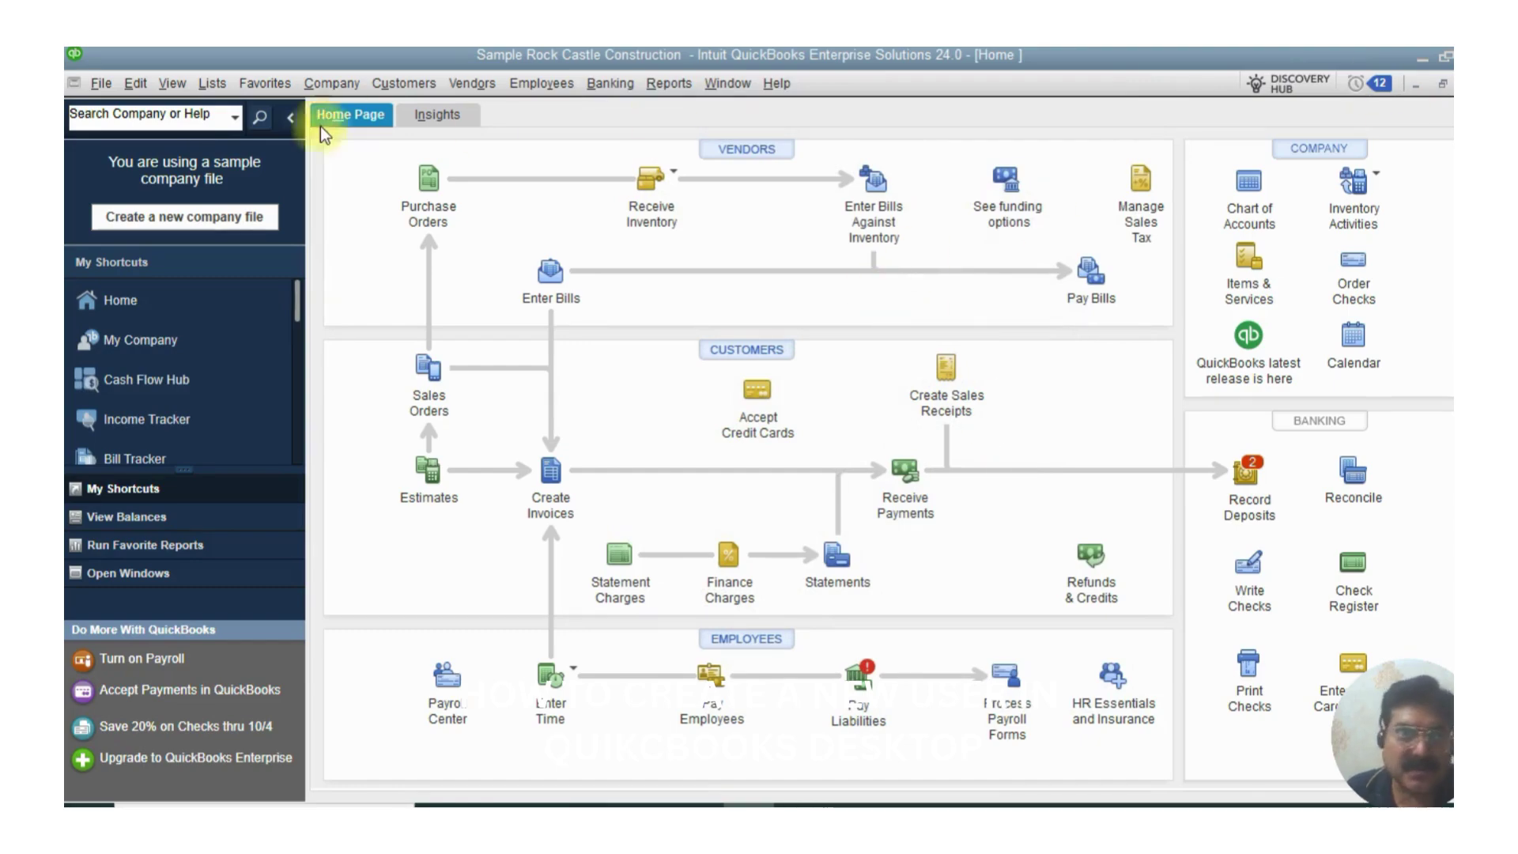
{"action": "left_click", "coordinate": [95, 82]}
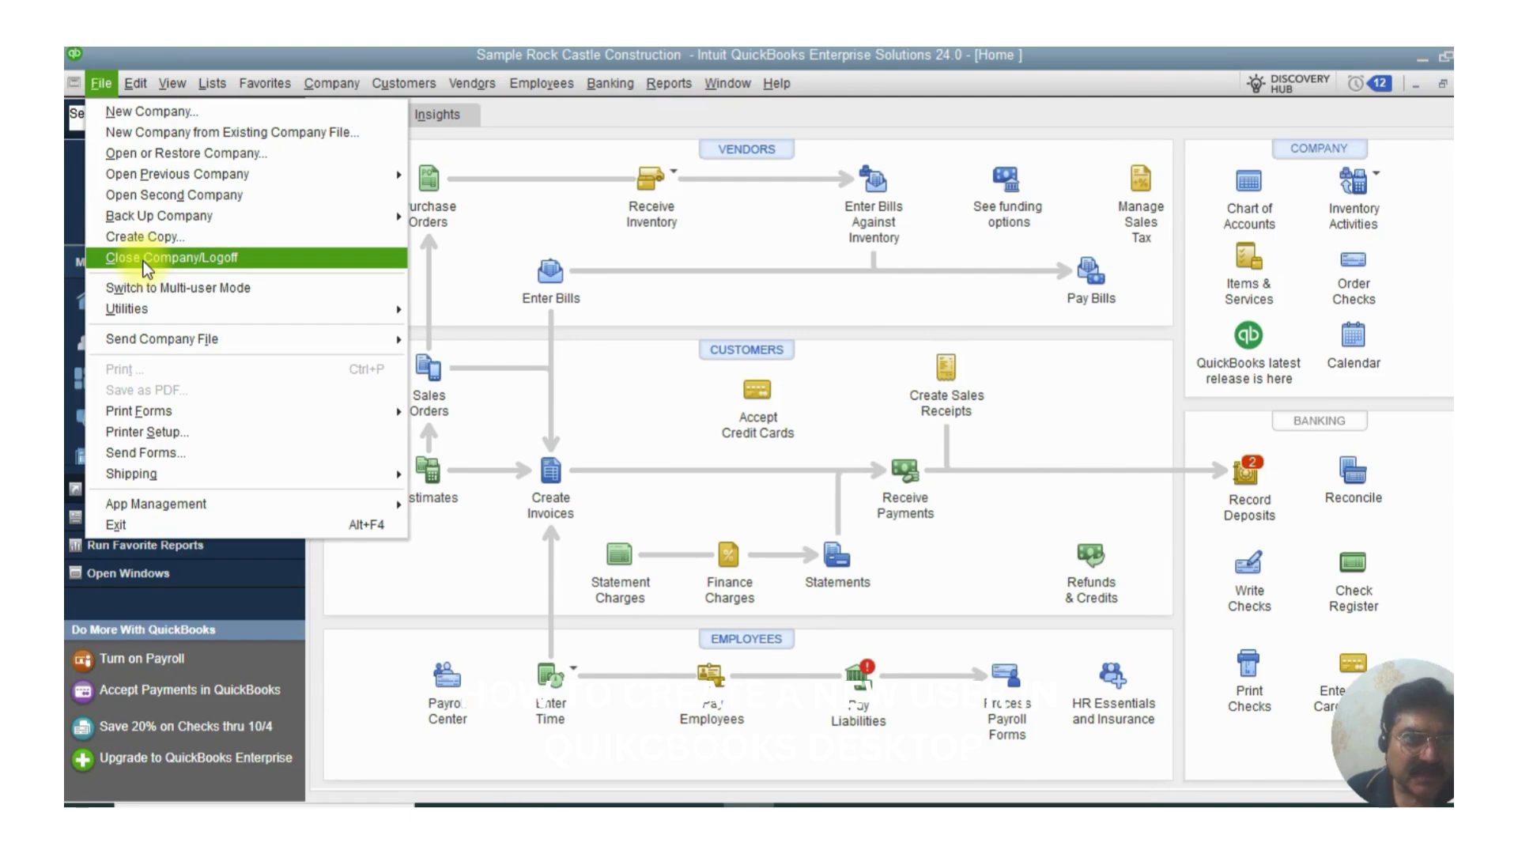
{"action": "key", "text": "Escape"}
{"action": "key", "text": "Escape"}
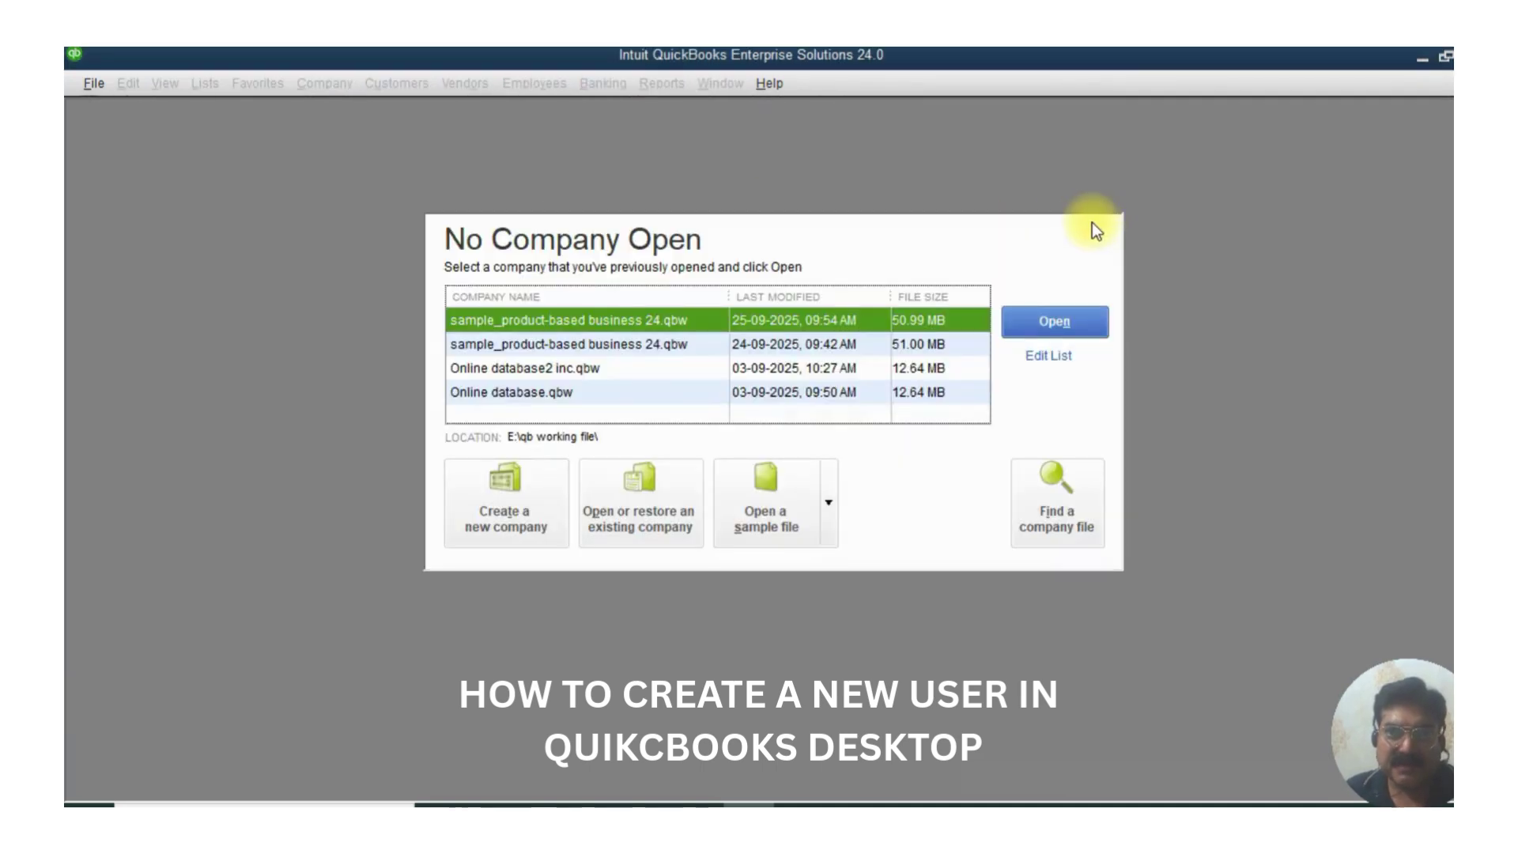
- Reopen Rock Castle Construction as Admin with the new password and acknowledge the sample-file notice
{"action": "left_click", "coordinate": [1036, 324]}
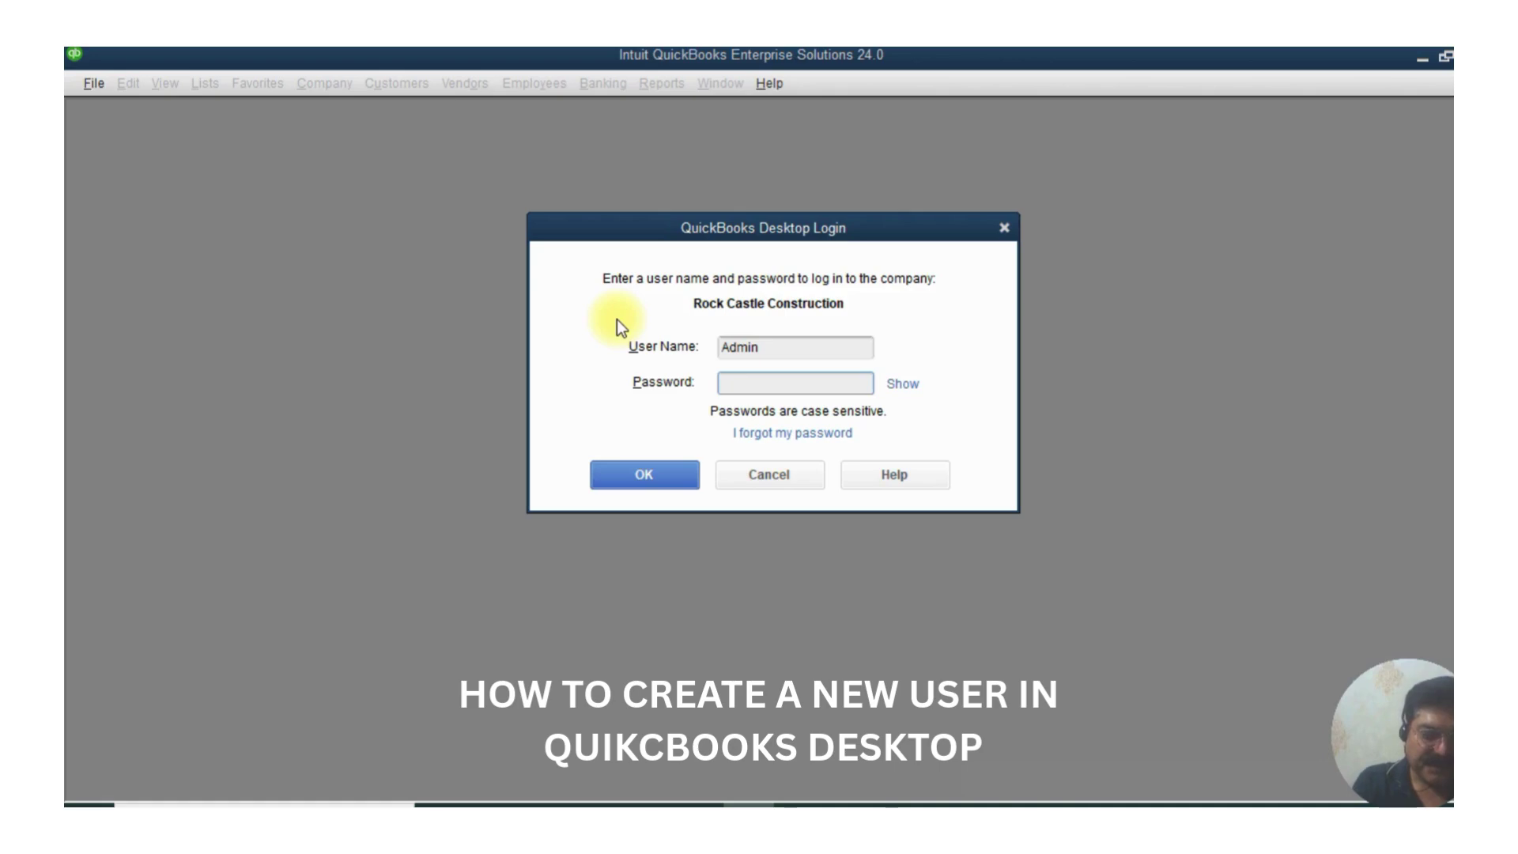
{"action": "type", "text": "*********"}
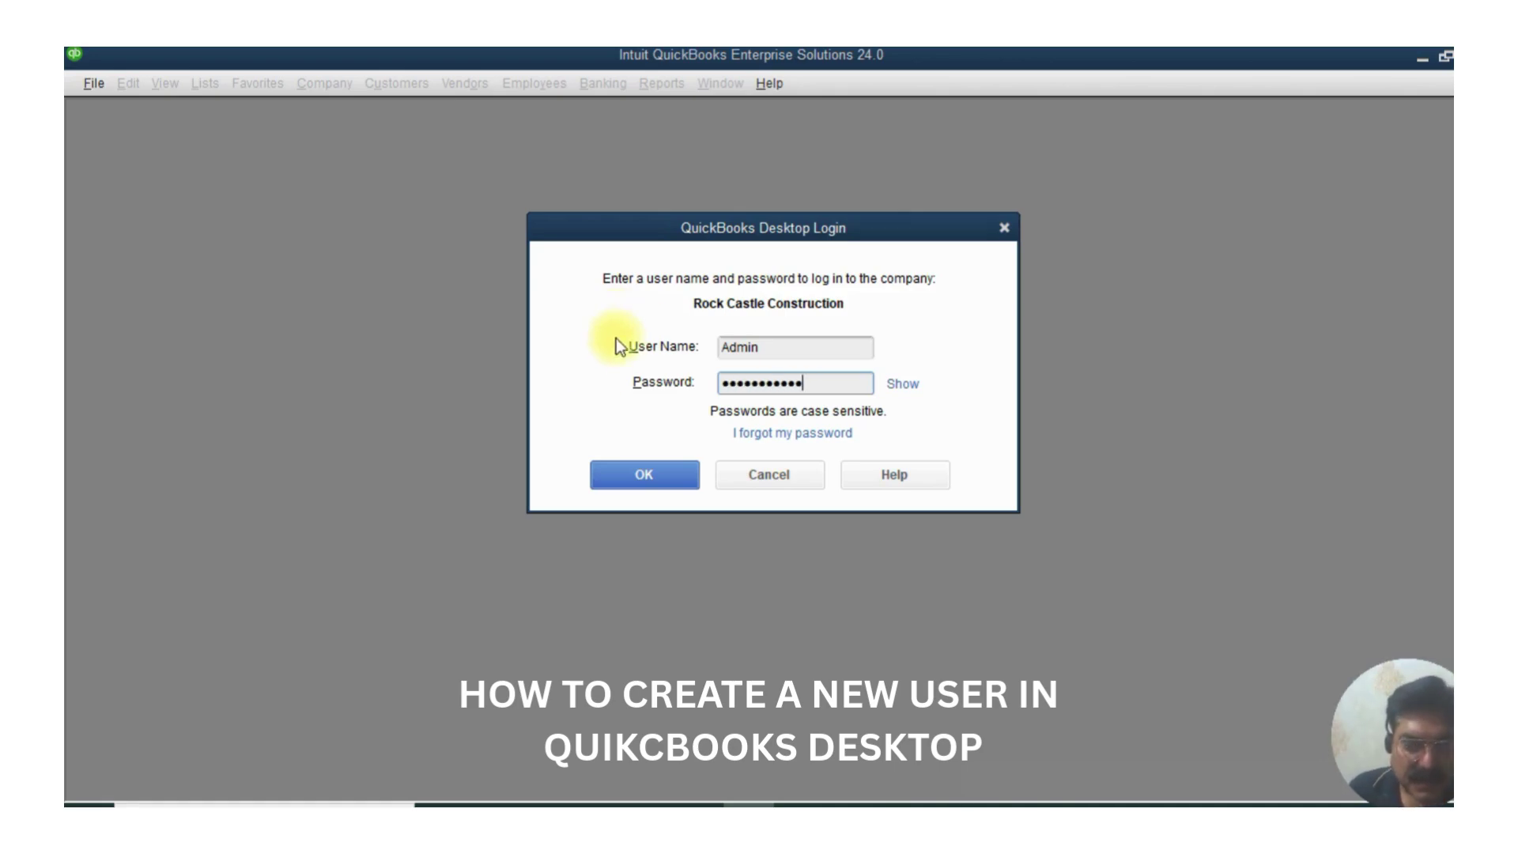
{"action": "left_click", "coordinate": [638, 475]}
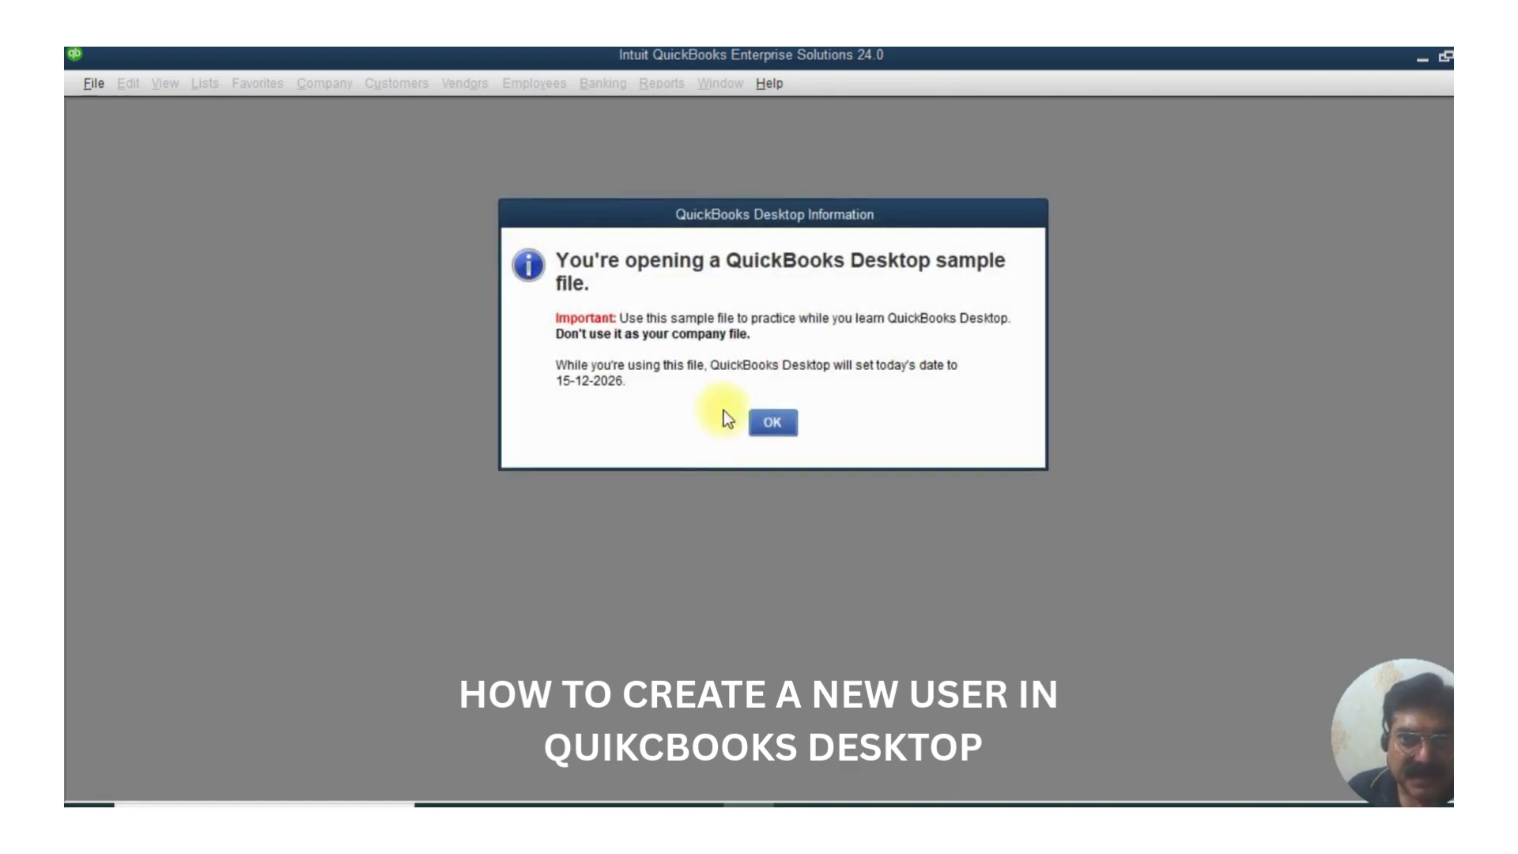
{"action": "left_click", "coordinate": [755, 423]}
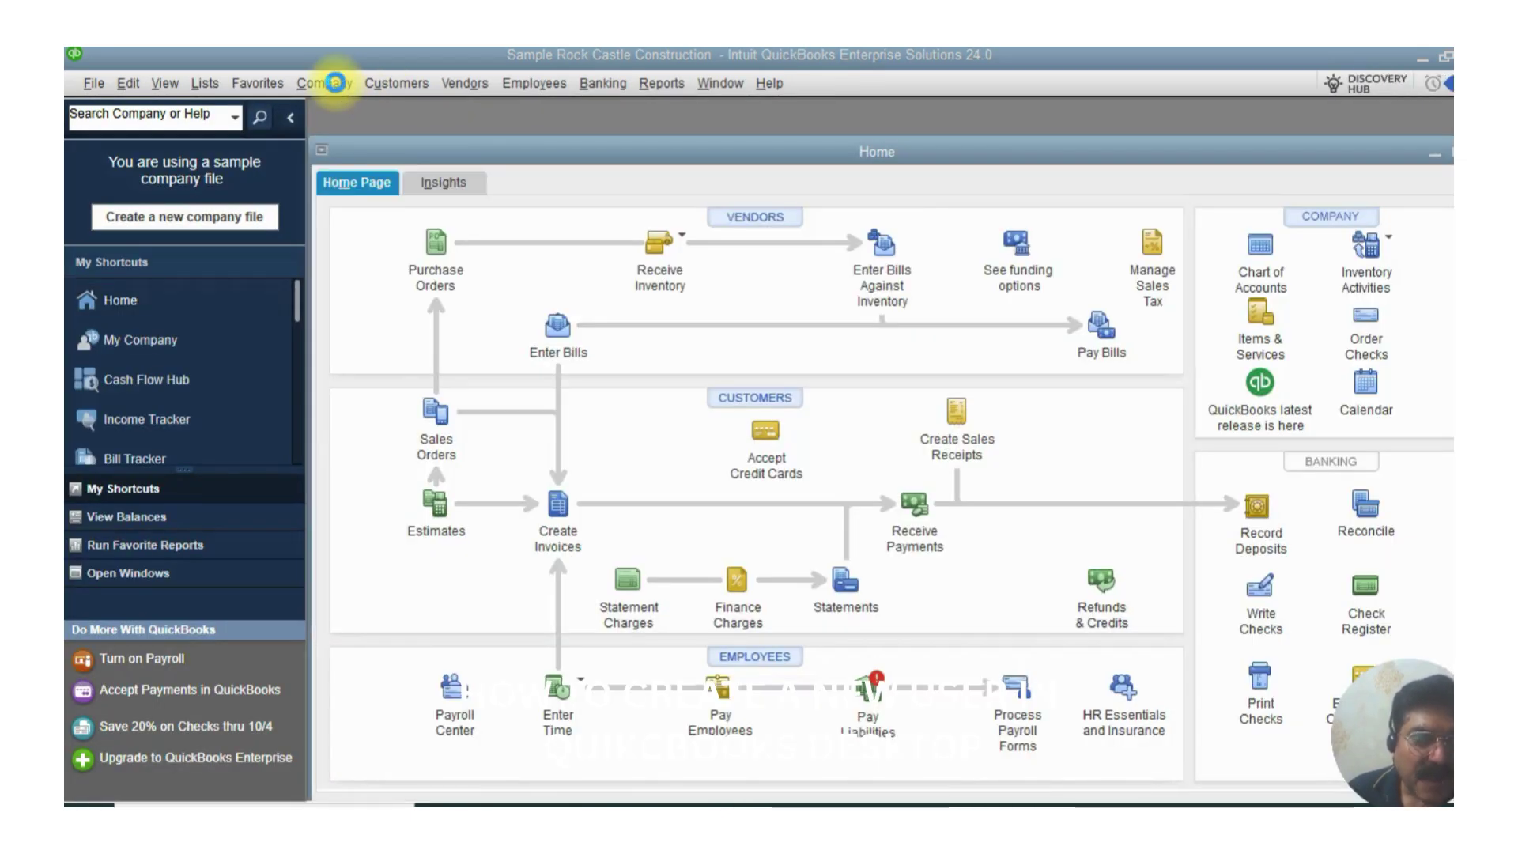
- Once the Home page loads, bring up the Users options under the Company menu
{"action": "left_click", "coordinate": [336, 83]}
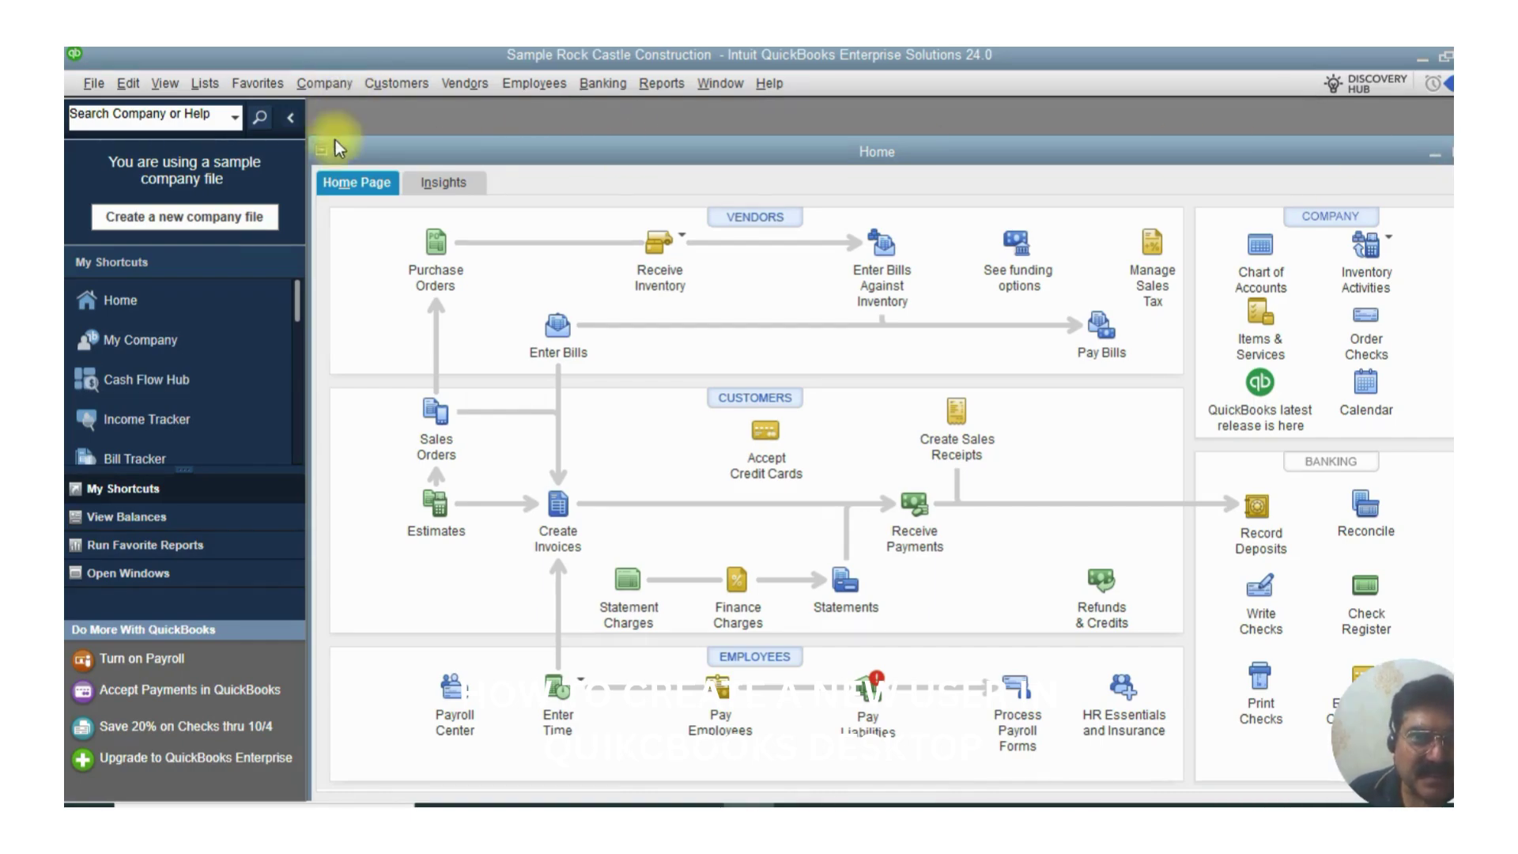
{"action": "left_click", "coordinate": [327, 87]}
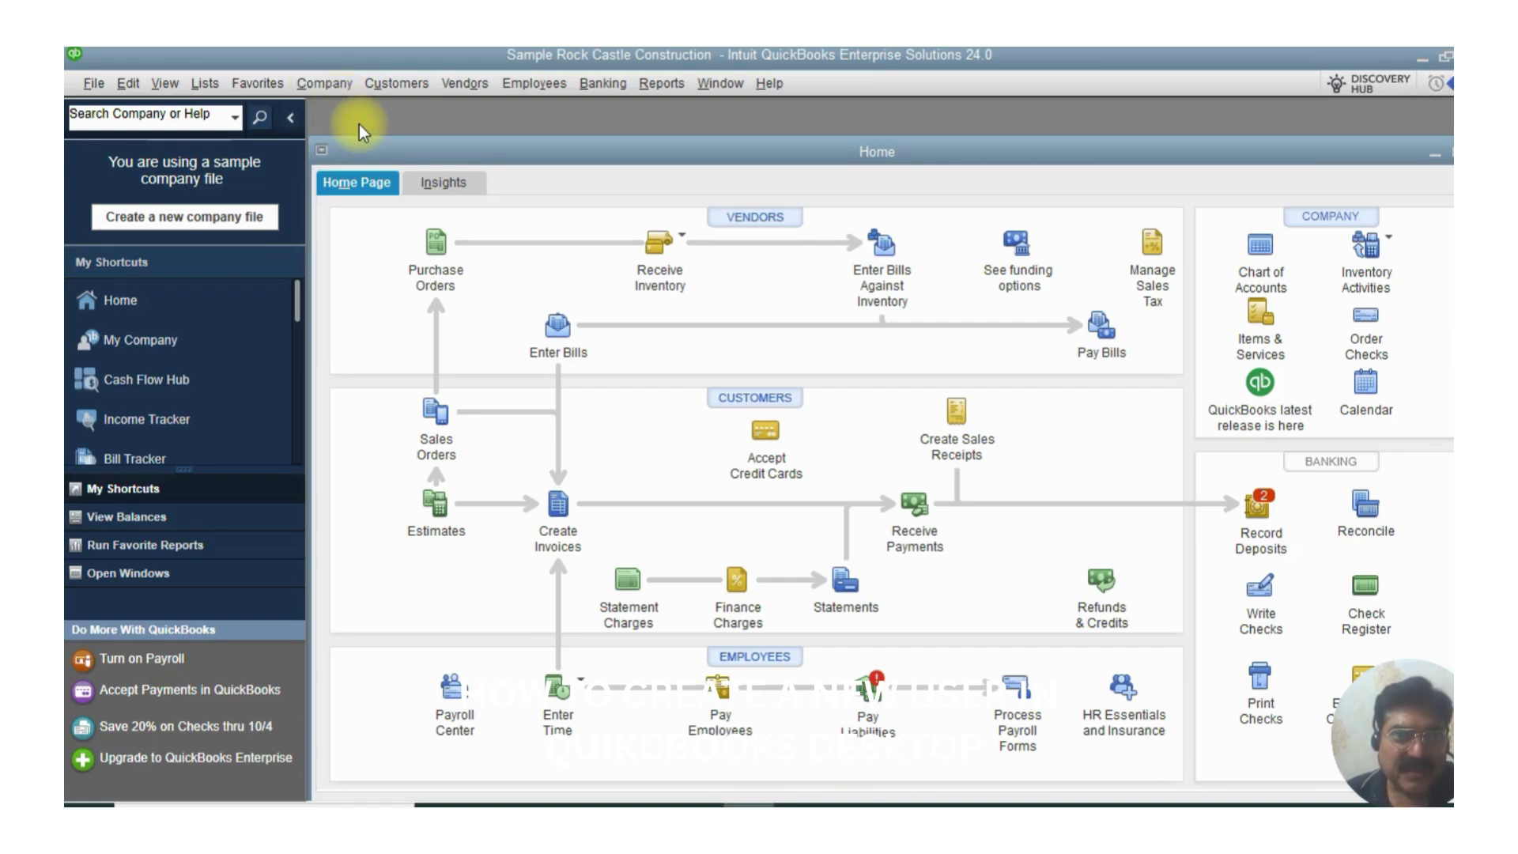
{"action": "left_click", "coordinate": [328, 82]}
{"action": "mouse_move", "coordinate": [358, 277]}
{"action": "left_click", "coordinate": [635, 278]}
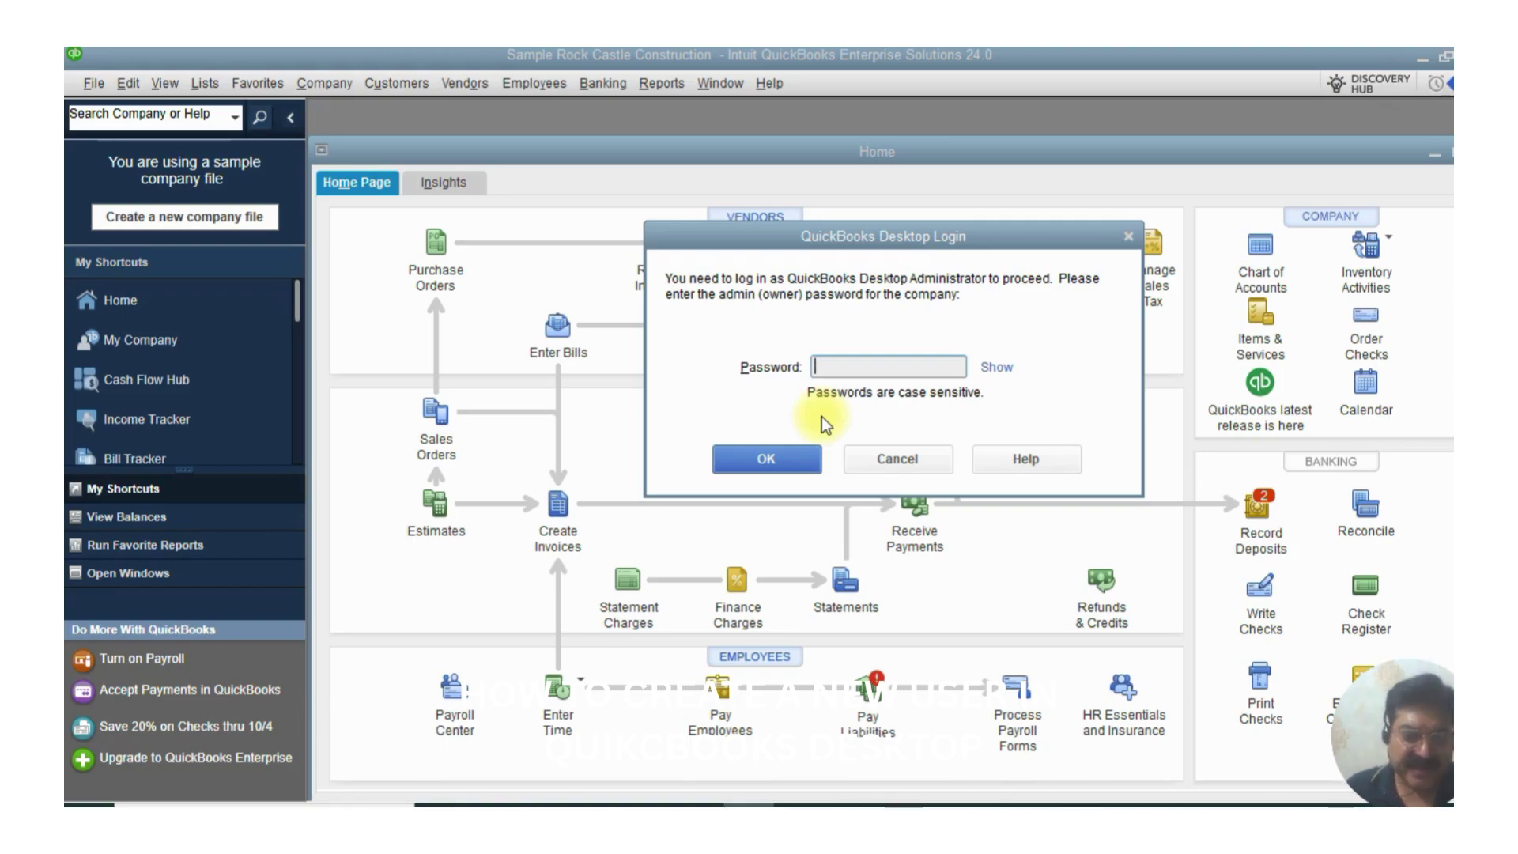
{"action": "type", "text": "•••••••••"}
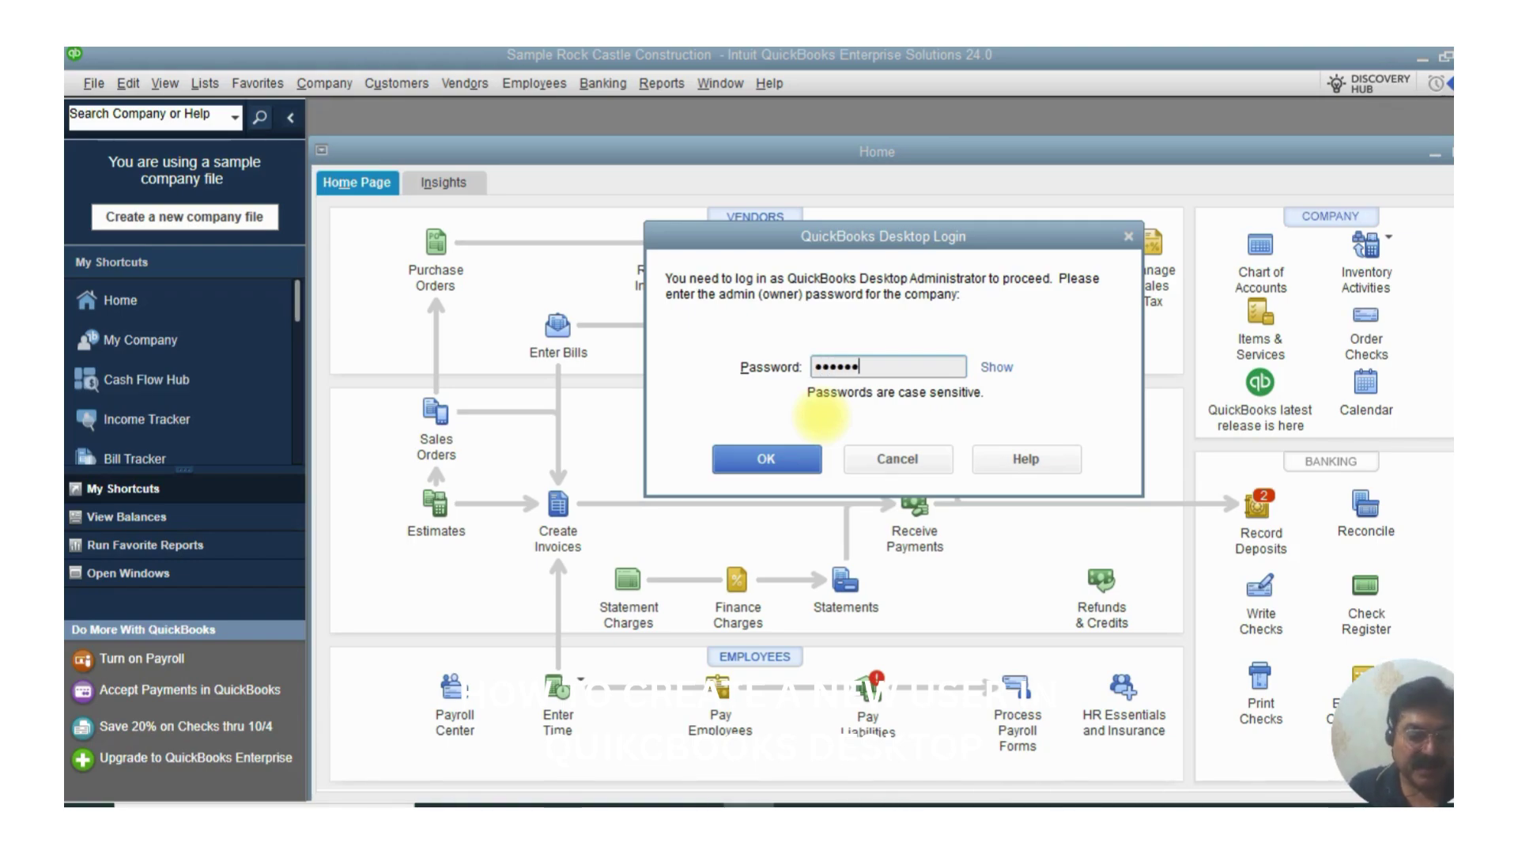
{"action": "type", "text": "•"}
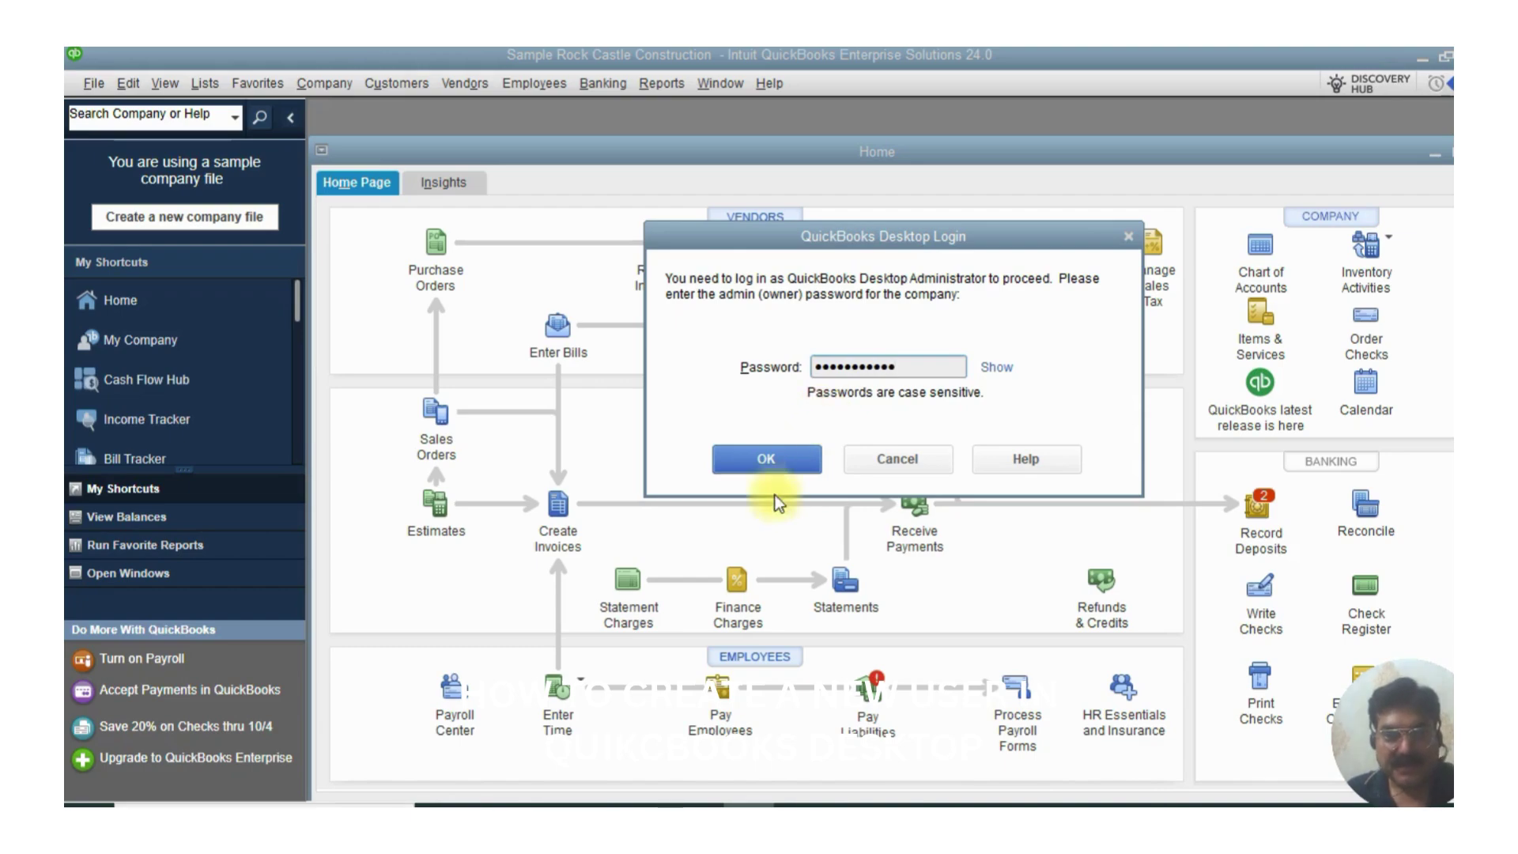
{"action": "left_click", "coordinate": [771, 463]}
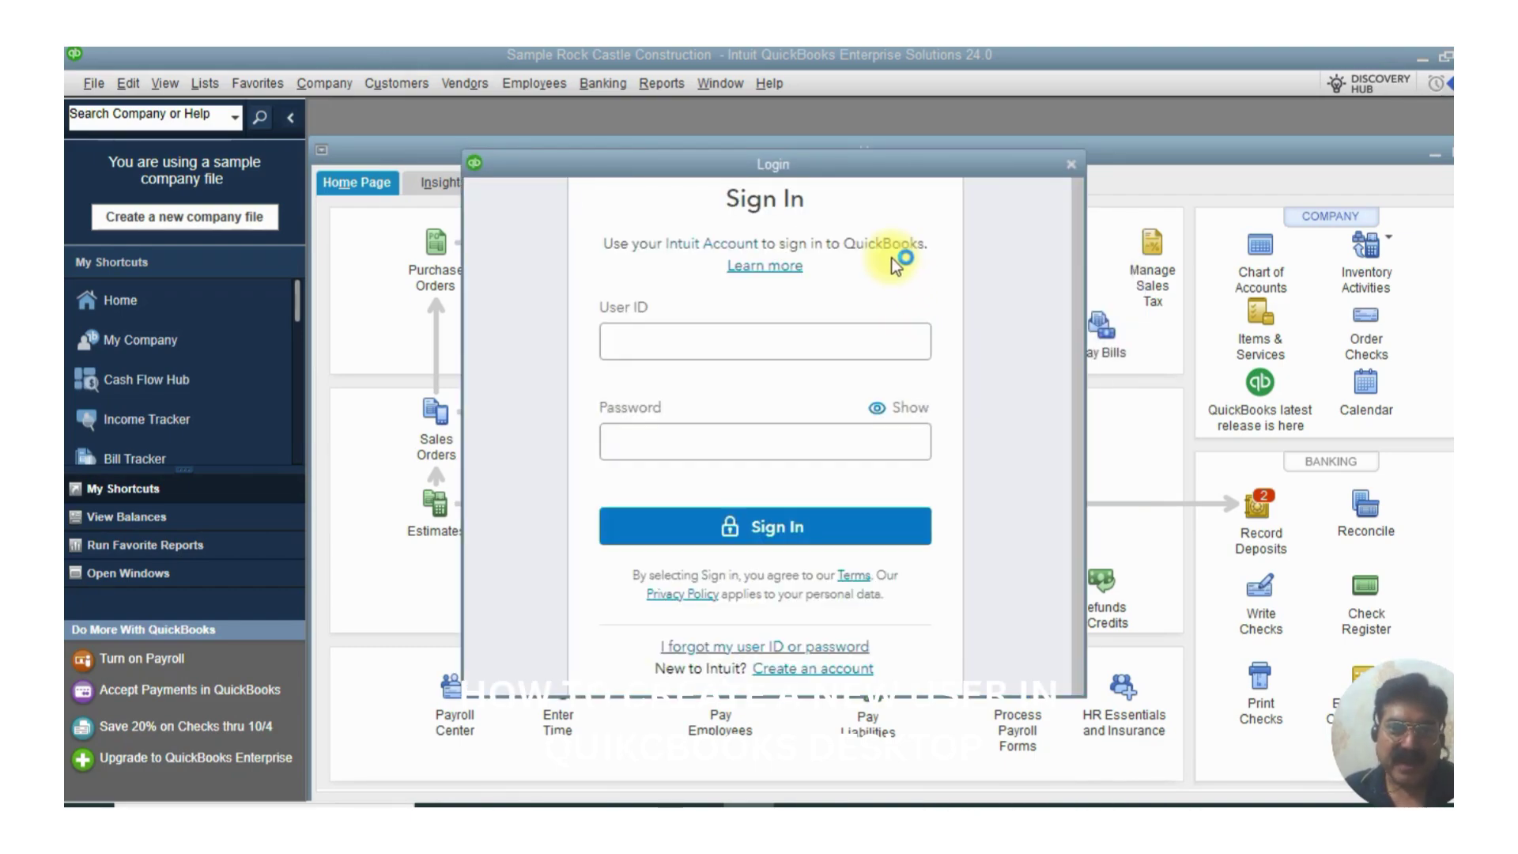
{"action": "left_click", "coordinate": [1073, 166]}
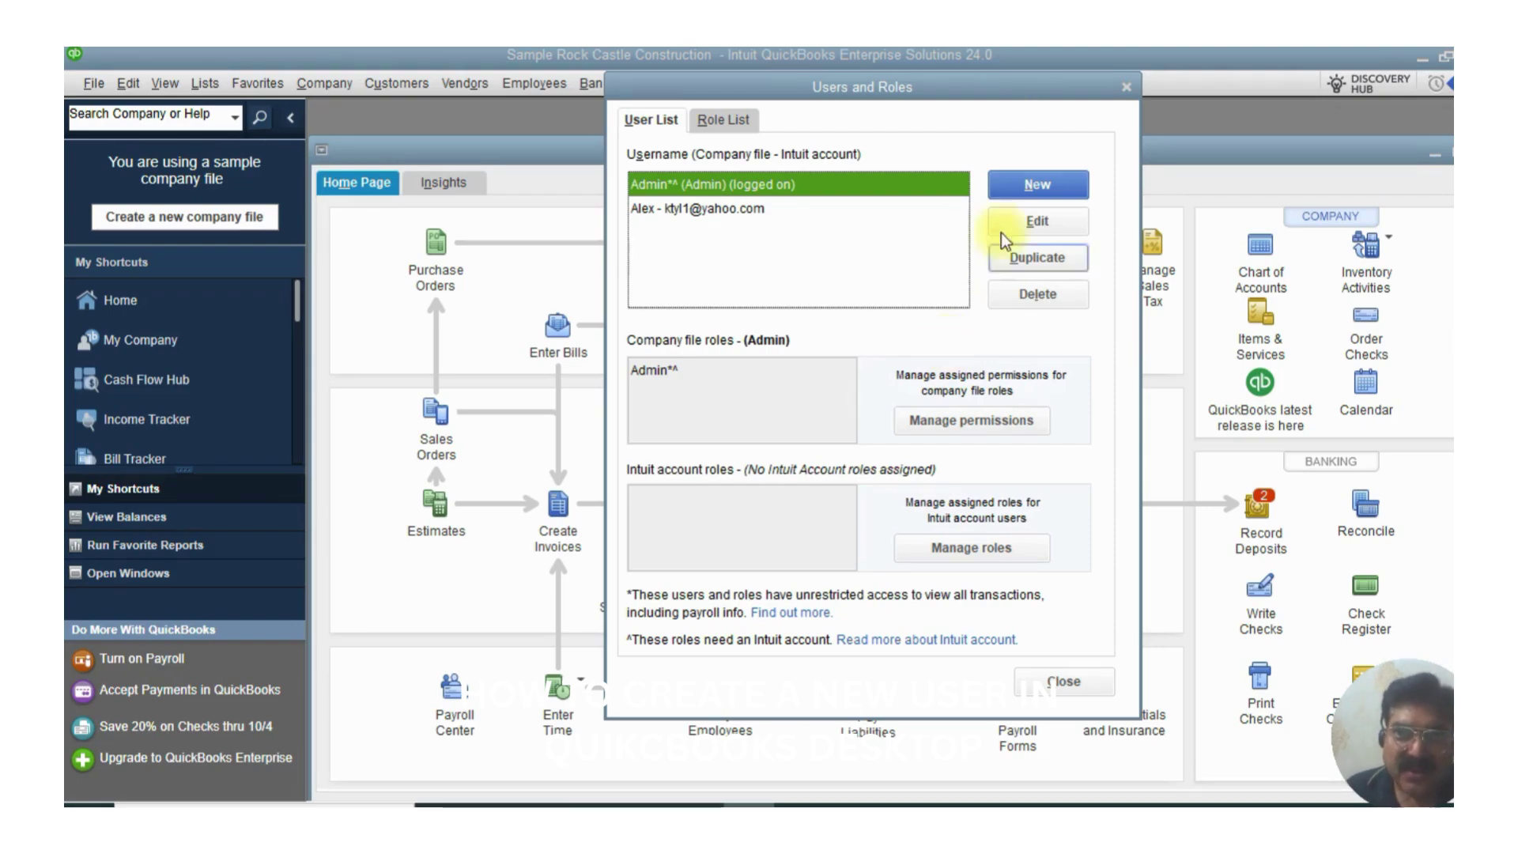
- Close Users and Roles and maximize the Home page window
{"action": "left_click", "coordinate": [1126, 87]}
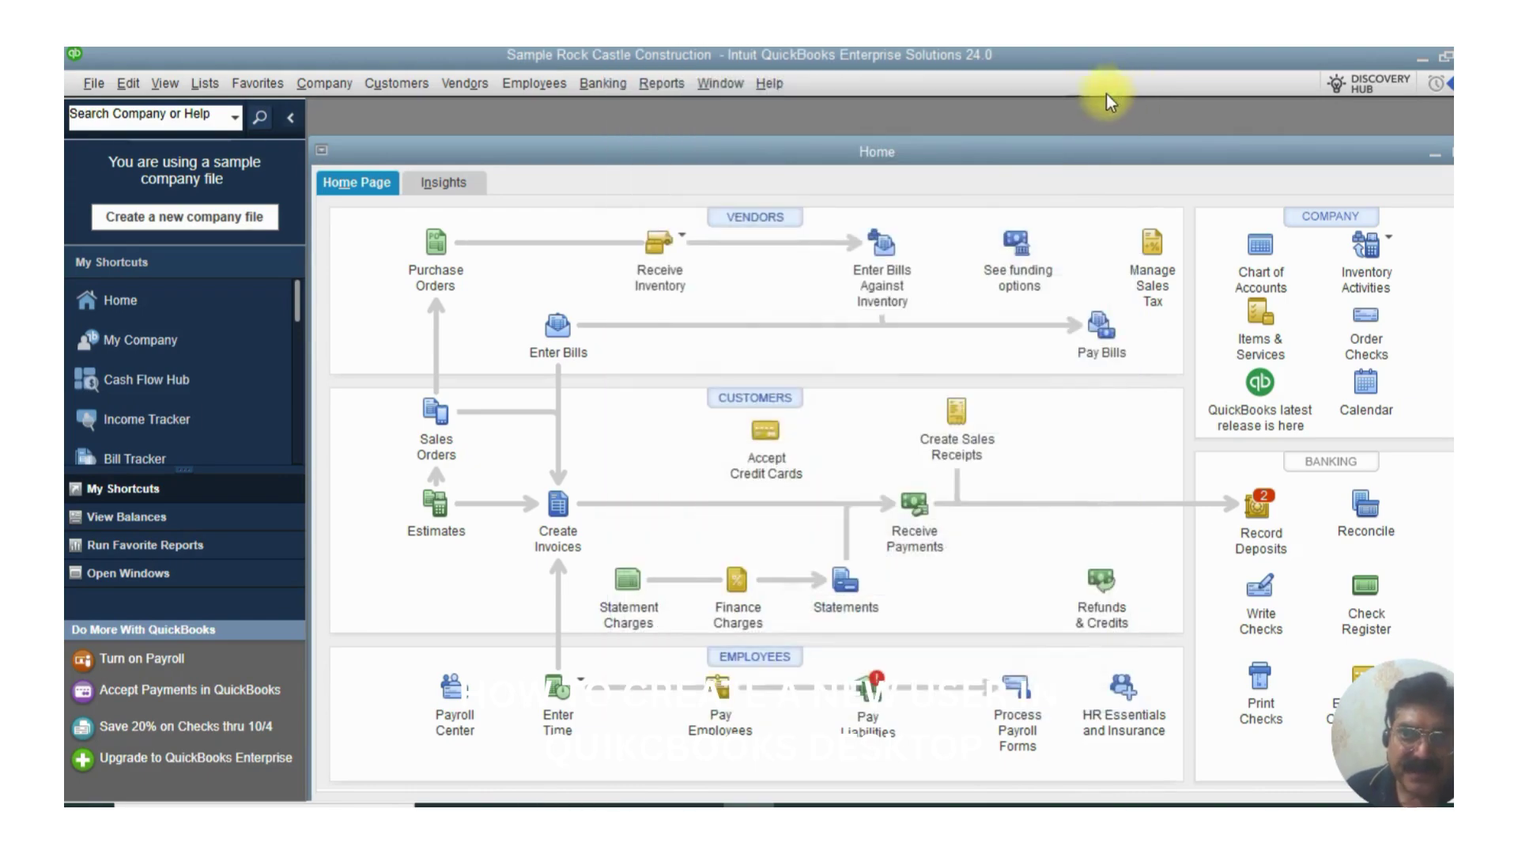
{"action": "double_click", "coordinate": [971, 156]}
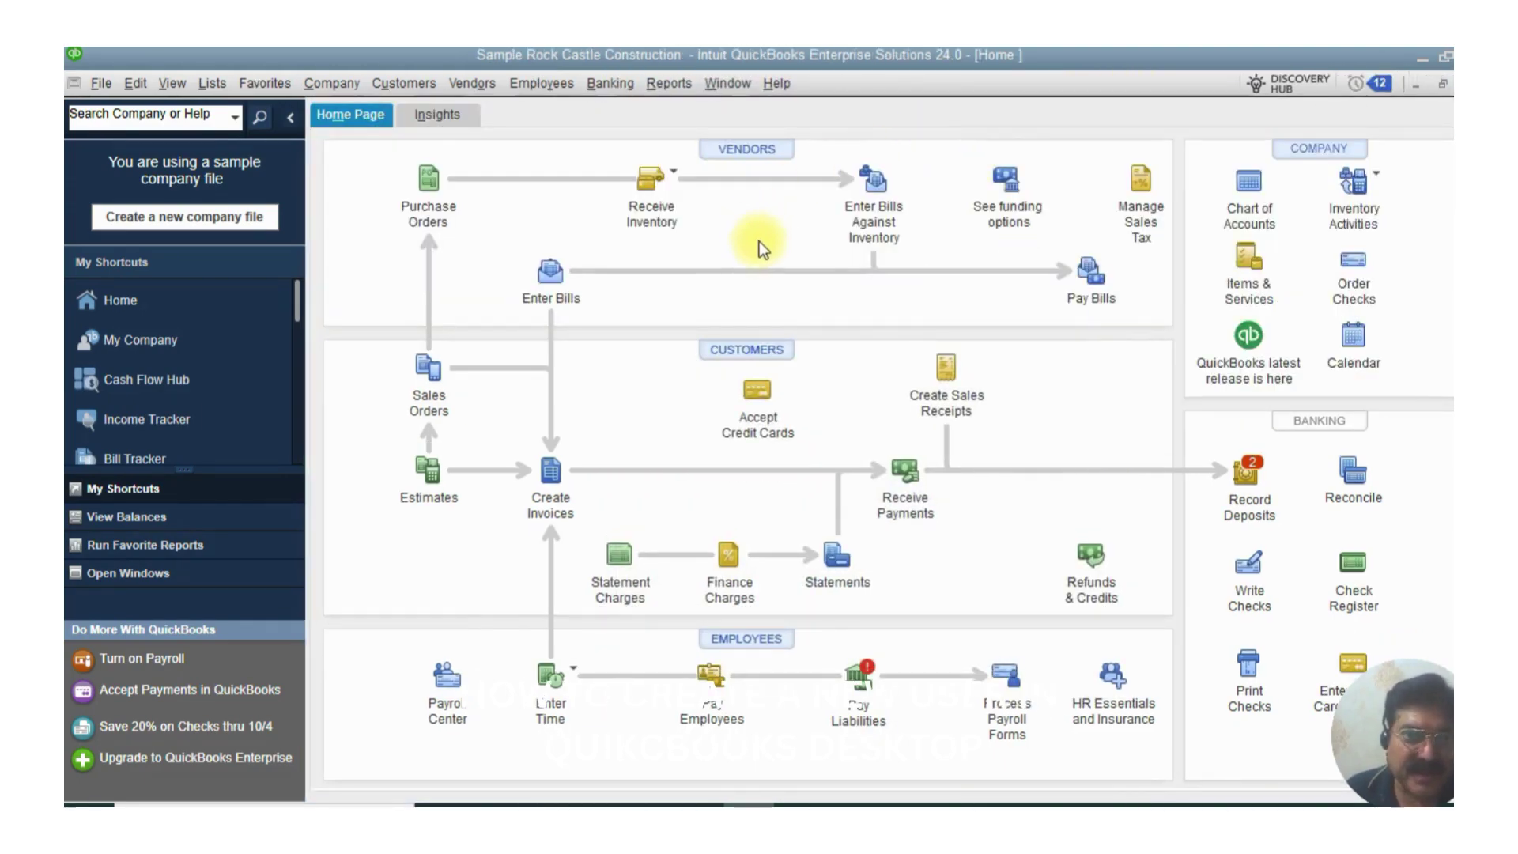